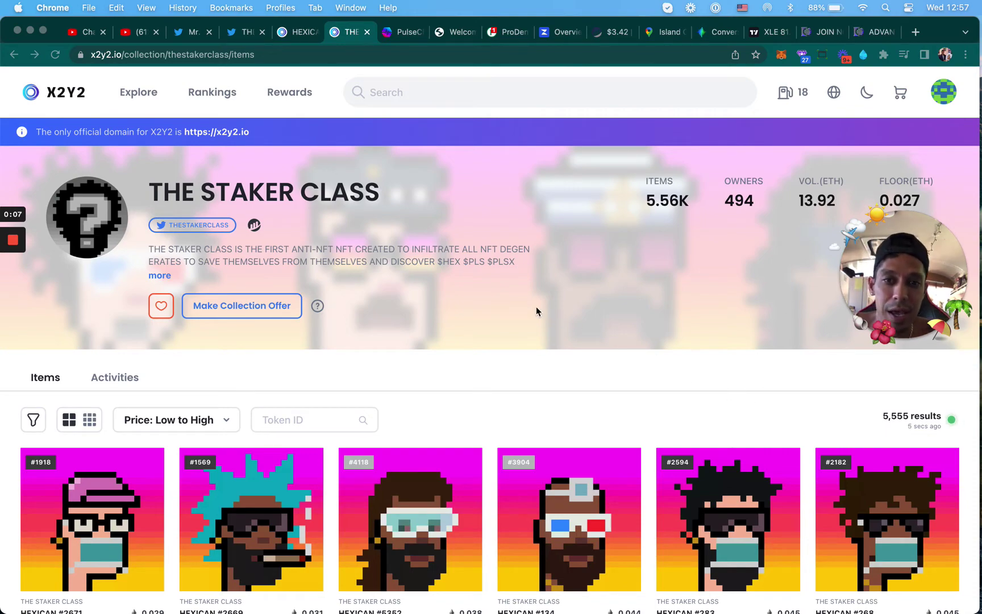
pyautogui.scroll(-1, 537, 307)
pyautogui.scroll(-2, 536, 307)
pyautogui.scroll(2, 537, 307)
pyautogui.scroll(1, 536, 306)
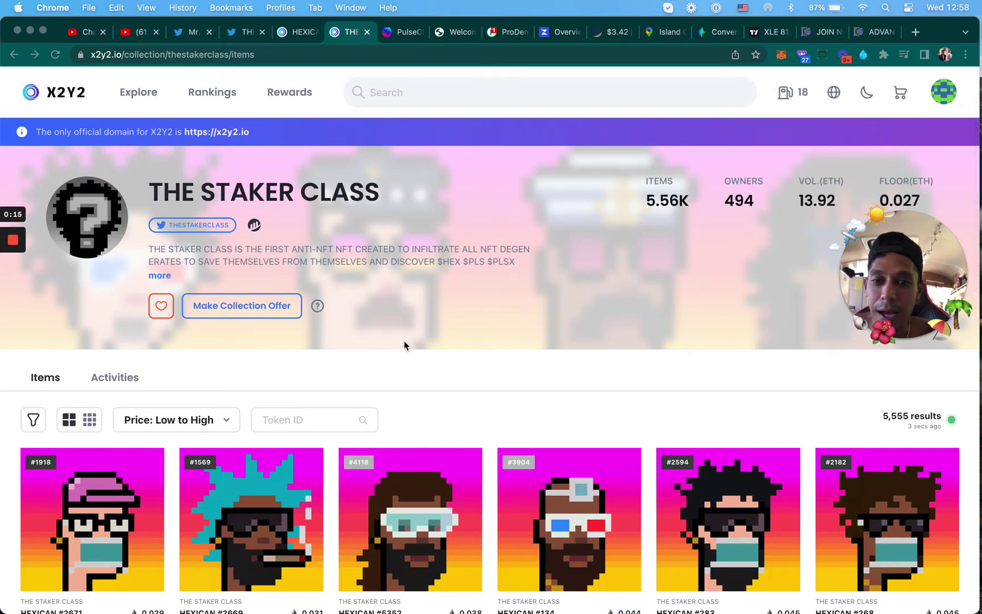
pyautogui.scroll(-3, 409, 341)
pyautogui.scroll(3, 383, 307)
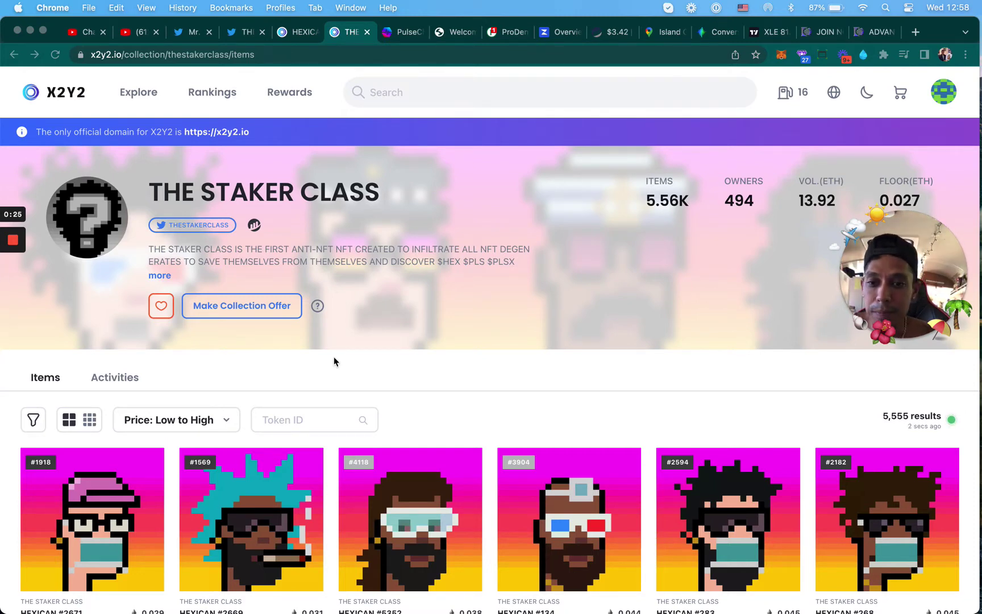
pyautogui.scroll(-3, 454, 401)
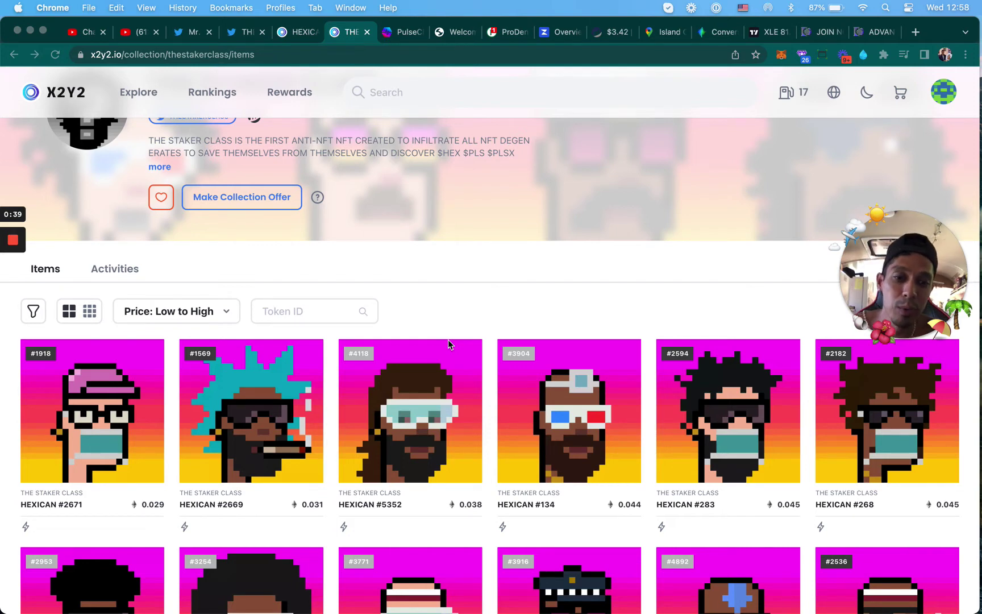
pyautogui.scroll(-3, 663, 376)
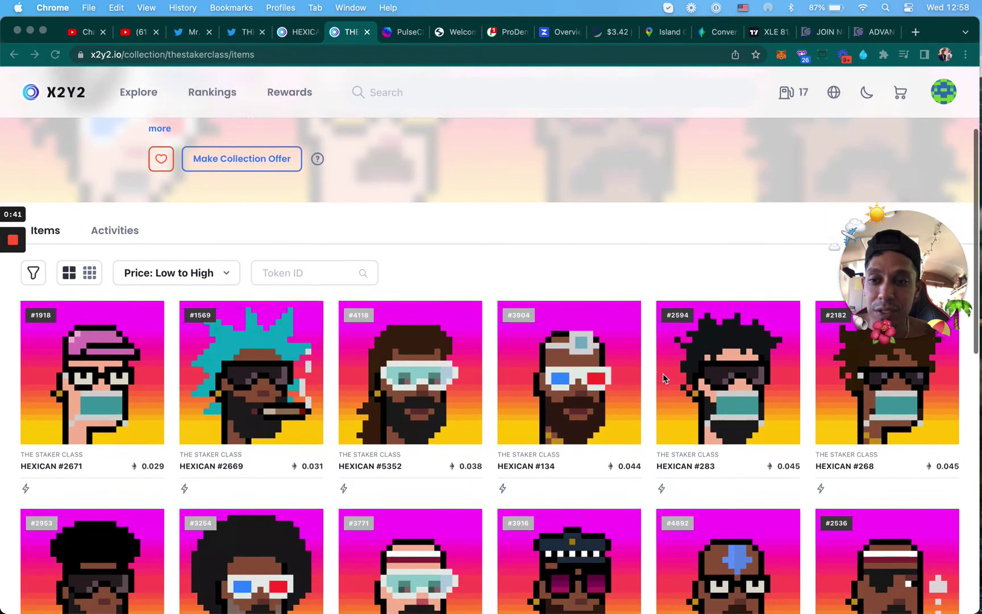
pyautogui.scroll(1, 663, 376)
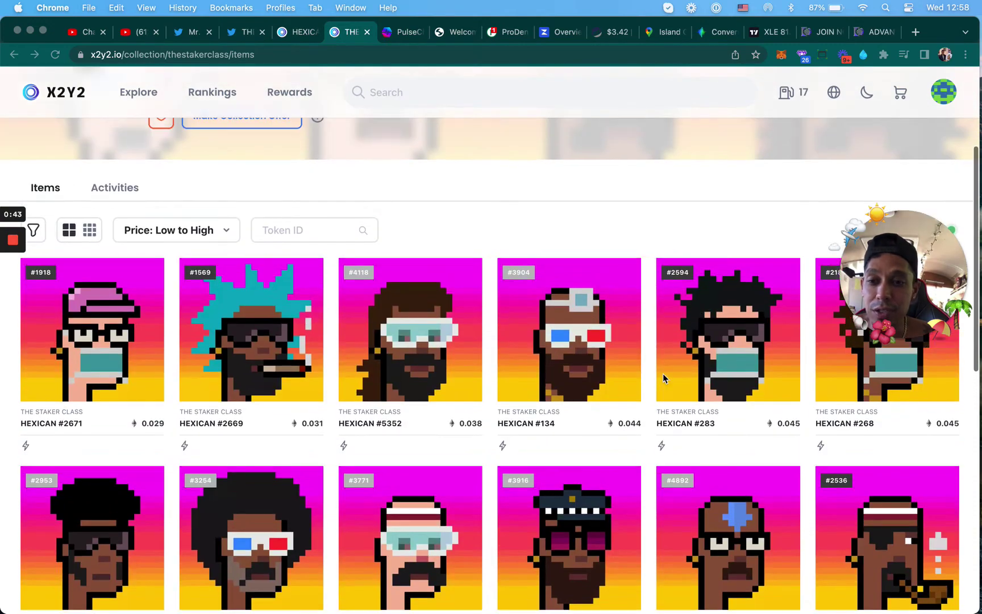
pyautogui.scroll(2, 662, 376)
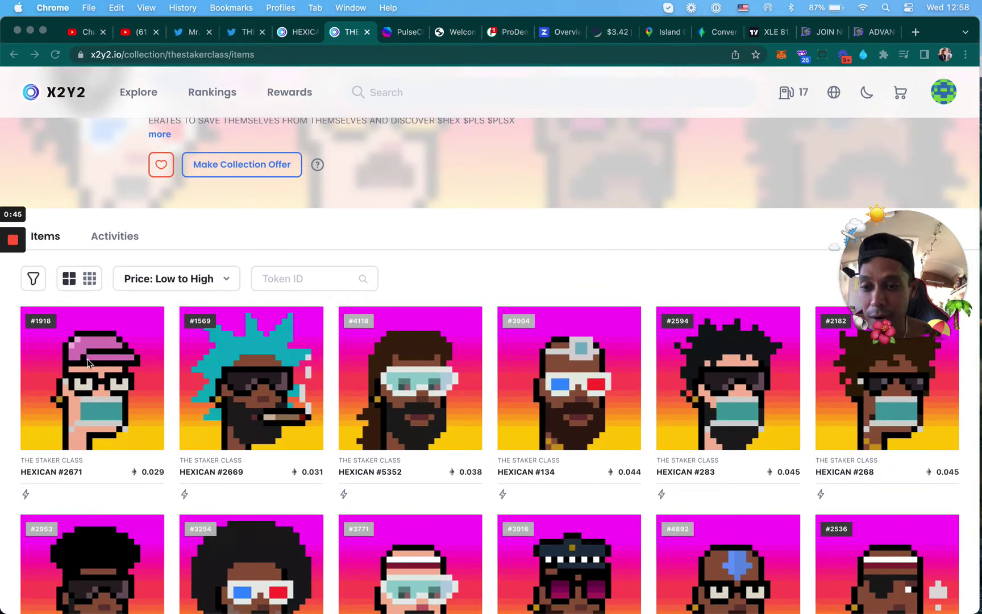
# - View HEXICAN #2671, load more grid items, then switch to Mr. Jet's airdrop thread
pyautogui.click(117, 391)
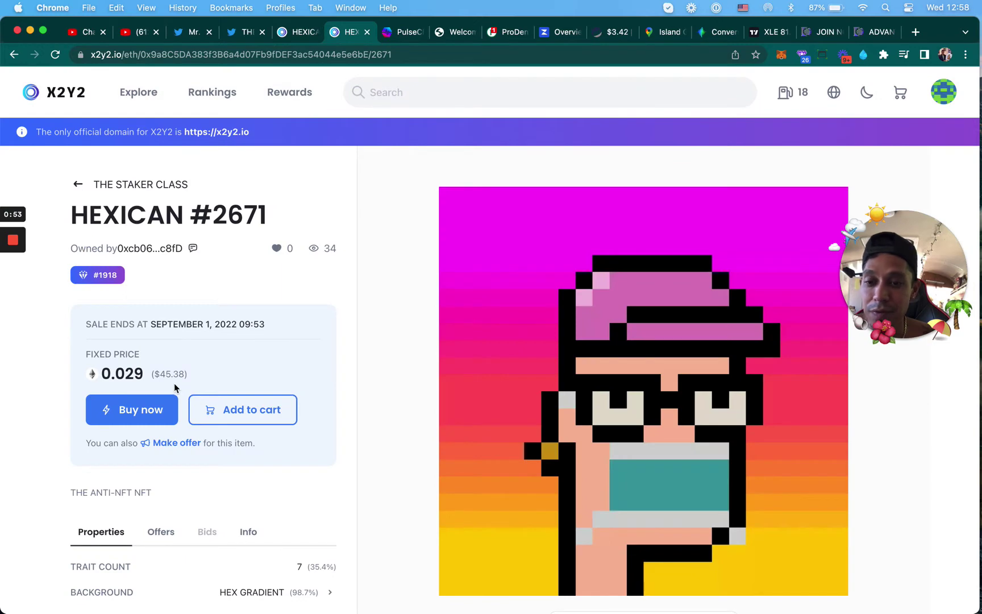
pyautogui.click(14, 55)
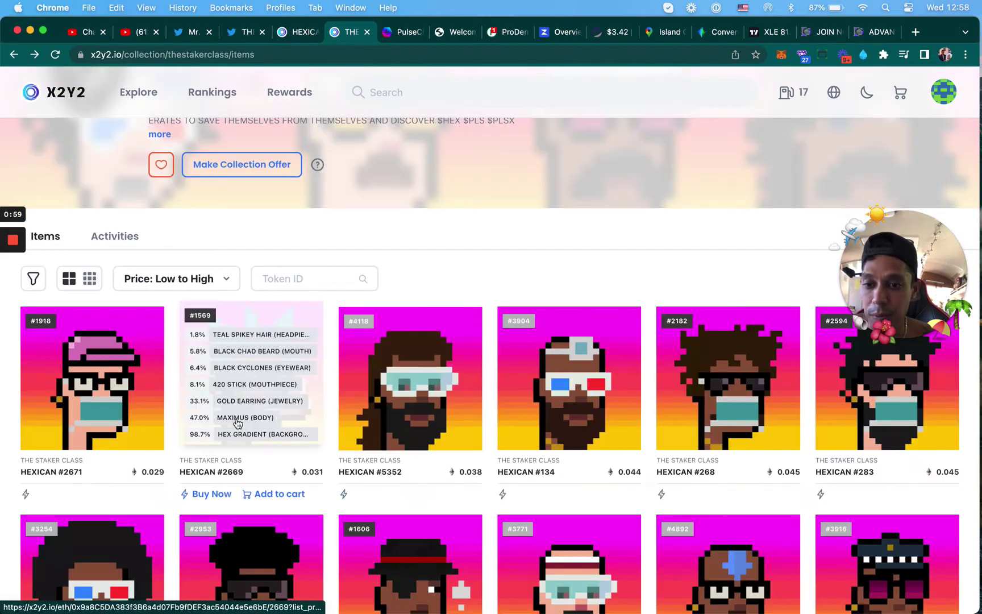
pyautogui.scroll(-2, 275, 461)
pyautogui.scroll(-2, 276, 460)
pyautogui.scroll(-1, 275, 461)
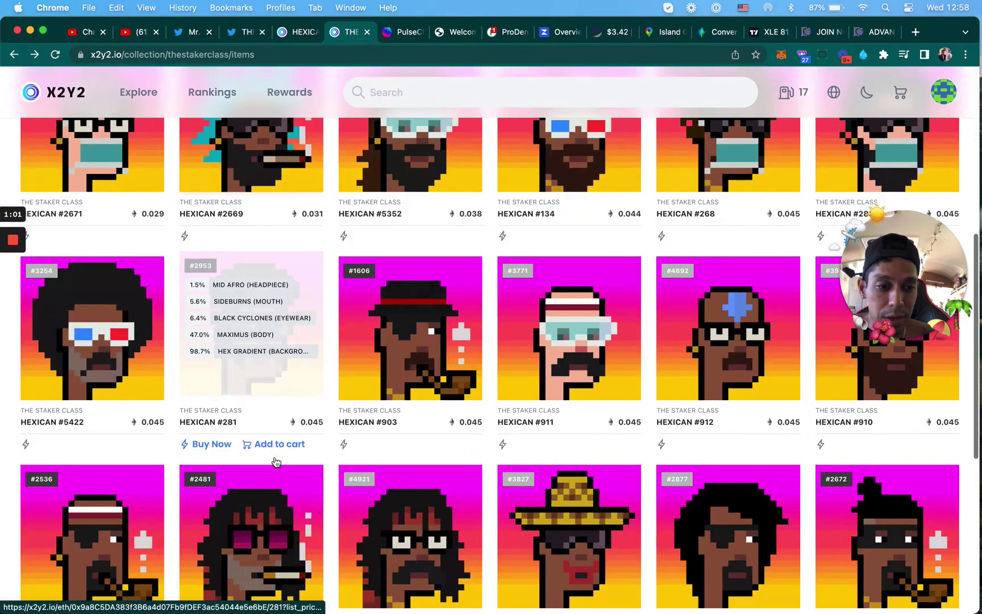
pyautogui.scroll(-1, 275, 461)
pyautogui.scroll(-3, 275, 461)
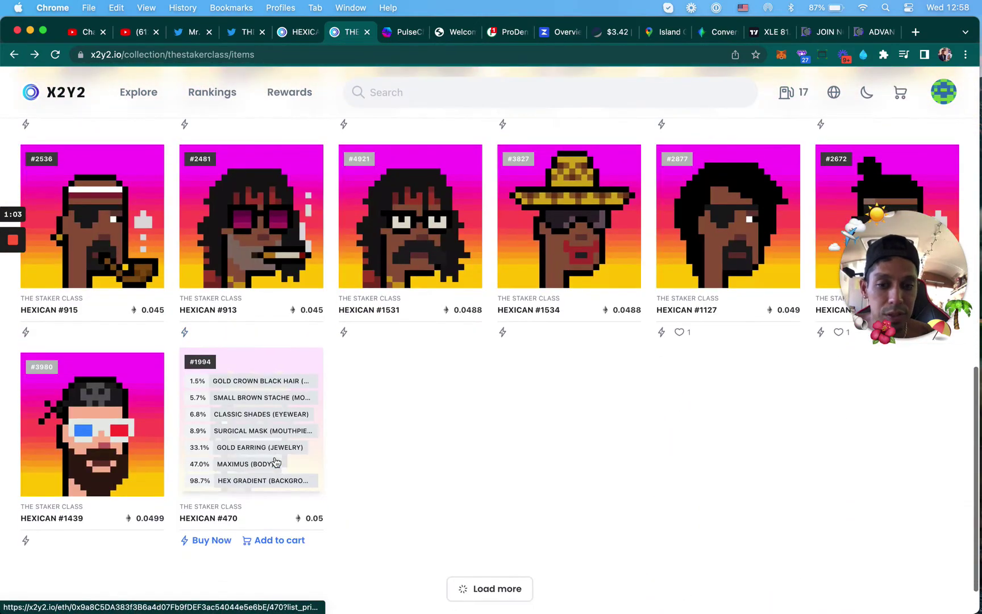
pyautogui.scroll(-1, 452, 509)
pyautogui.scroll(-4, 457, 516)
pyautogui.scroll(-2, 460, 521)
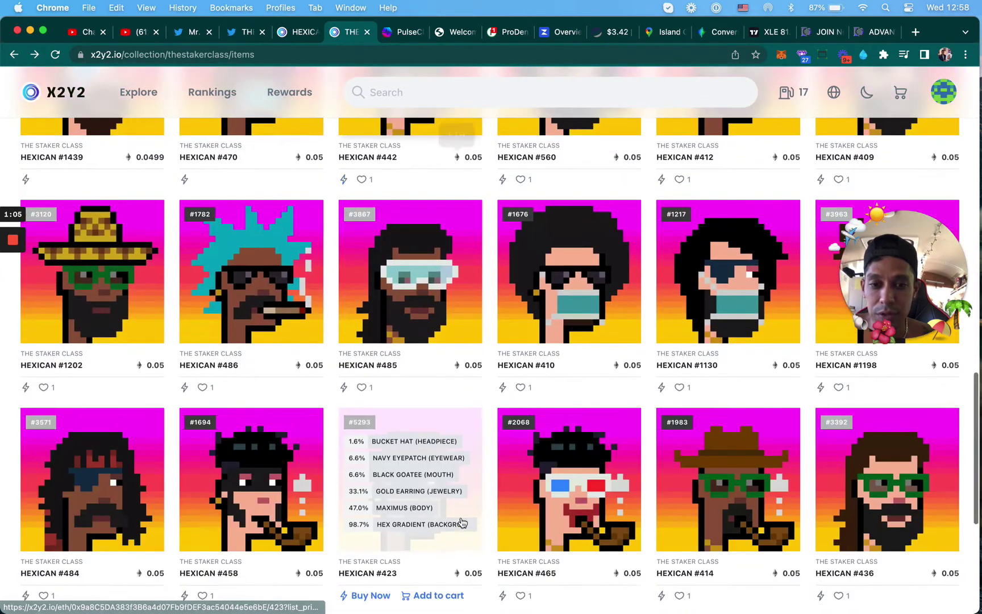
pyautogui.scroll(-1, 463, 522)
pyautogui.scroll(-2, 507, 542)
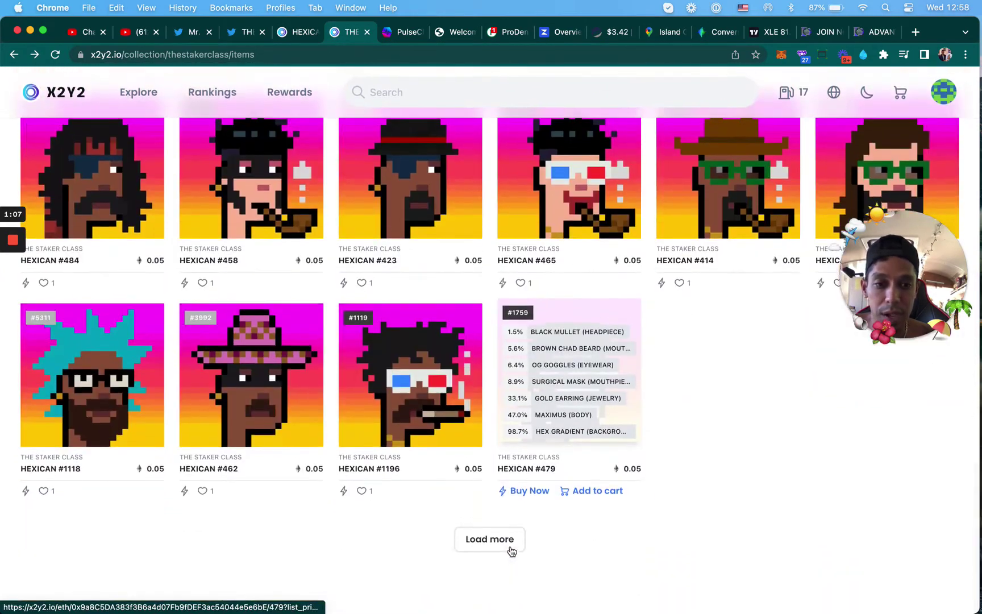
pyautogui.click(511, 551)
pyautogui.scroll(-1, 513, 583)
pyautogui.scroll(-5, 520, 491)
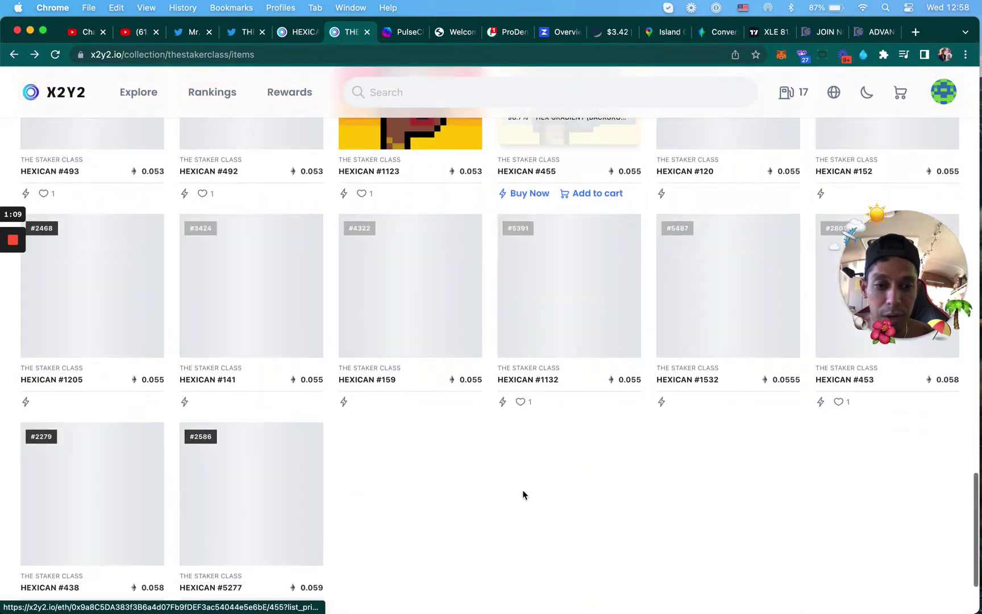
pyautogui.scroll(-5, 529, 448)
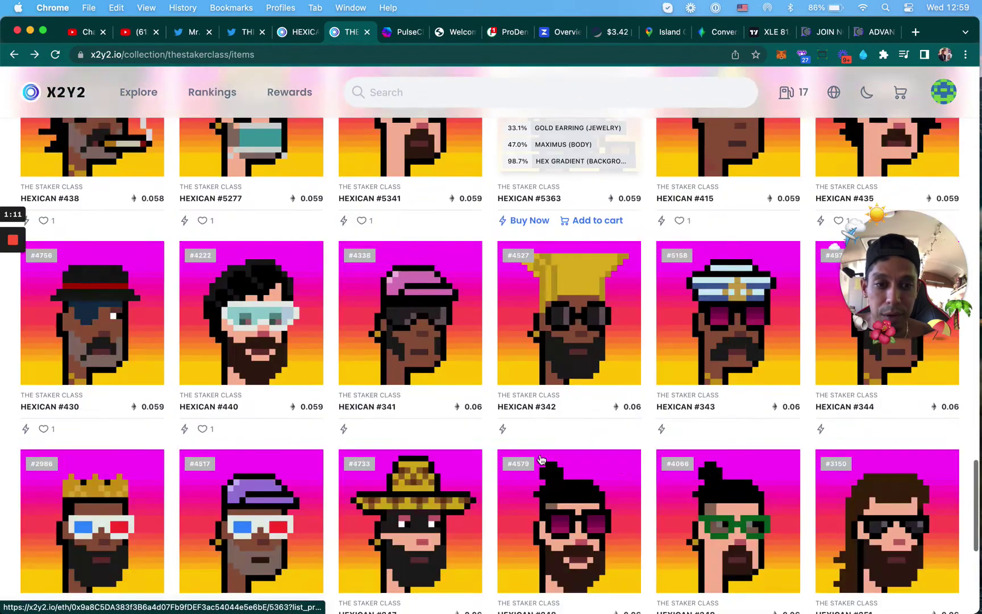
pyautogui.scroll(-2, 540, 458)
pyautogui.scroll(-3, 539, 459)
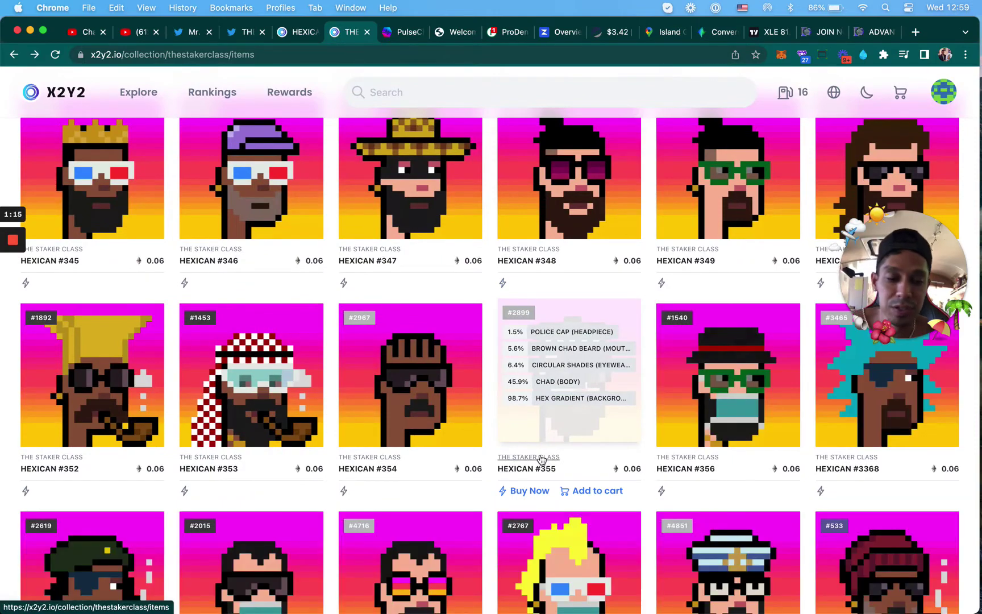
pyautogui.scroll(-5, 541, 459)
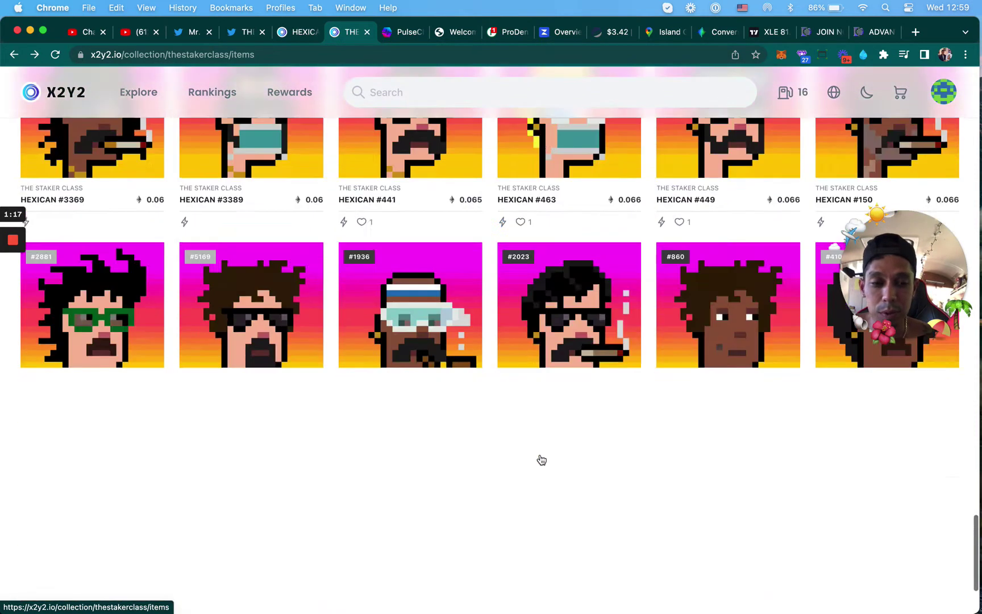
pyautogui.scroll(-2, 541, 459)
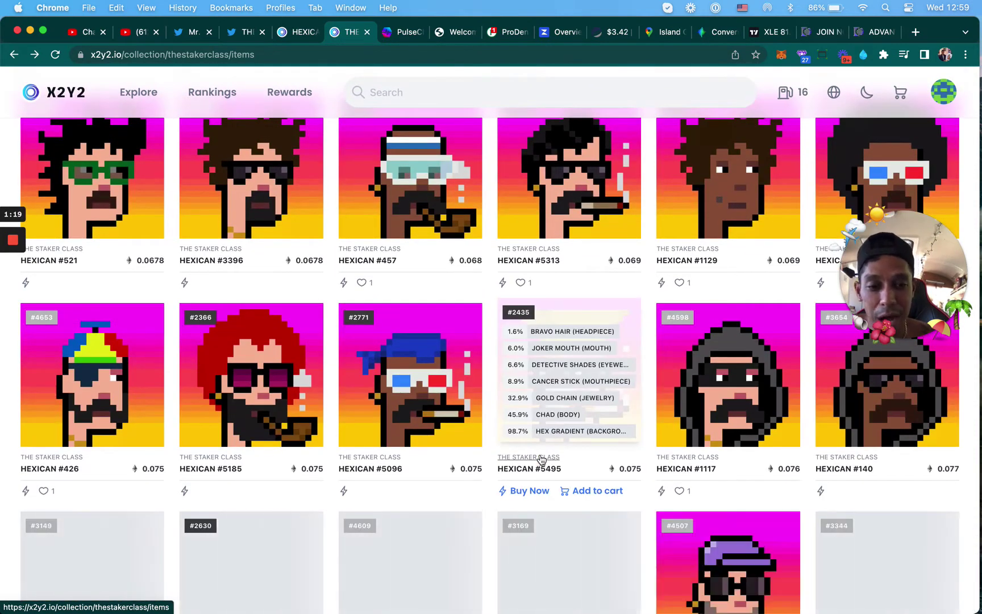
pyautogui.scroll(-2, 541, 459)
pyautogui.scroll(-1, 541, 459)
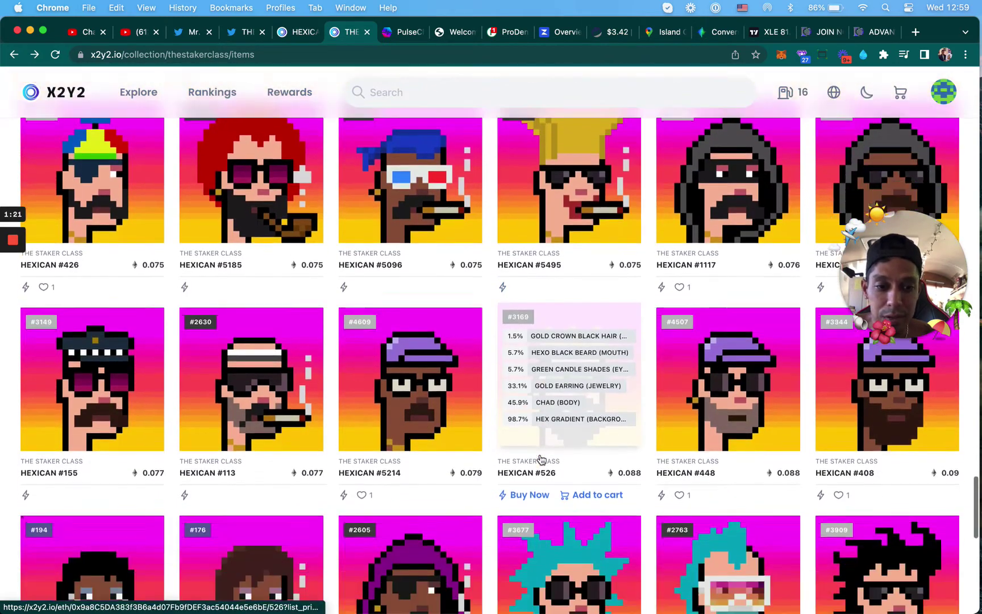
pyautogui.scroll(-2, 540, 459)
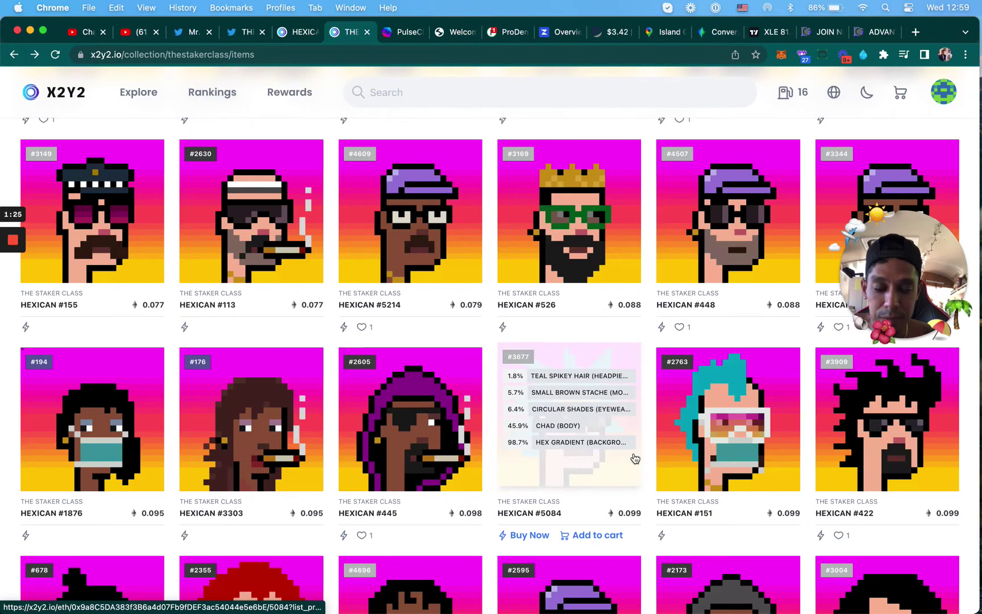
pyautogui.scroll(-3, 596, 291)
pyautogui.scroll(-5, 597, 295)
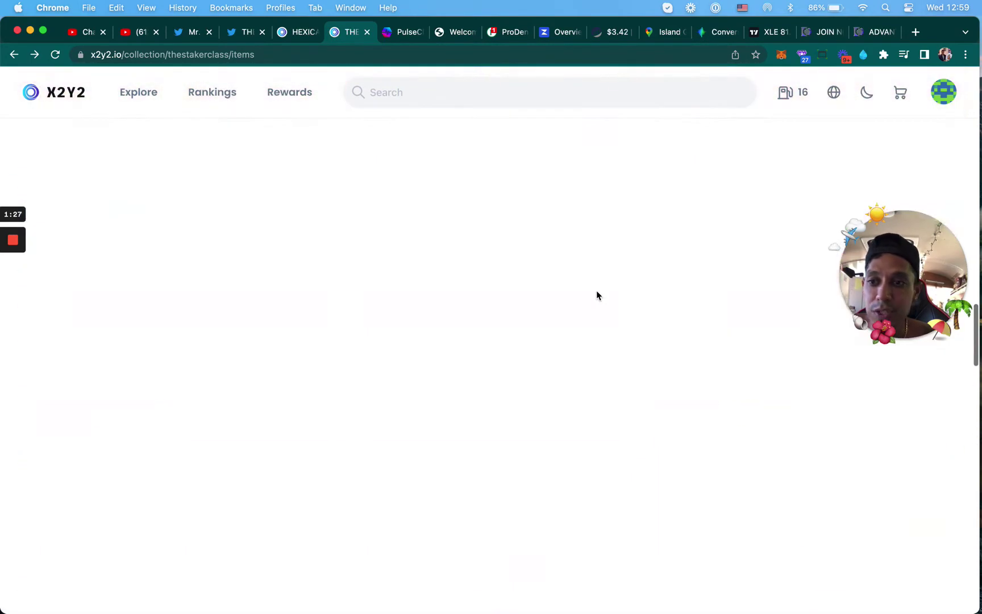
pyautogui.scroll(10, 597, 296)
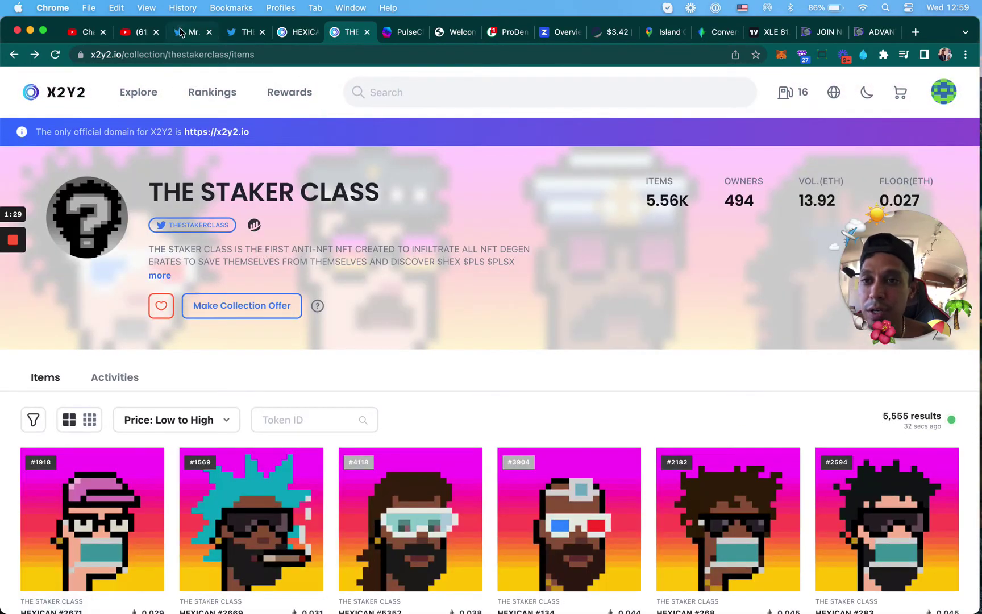
pyautogui.click(181, 32)
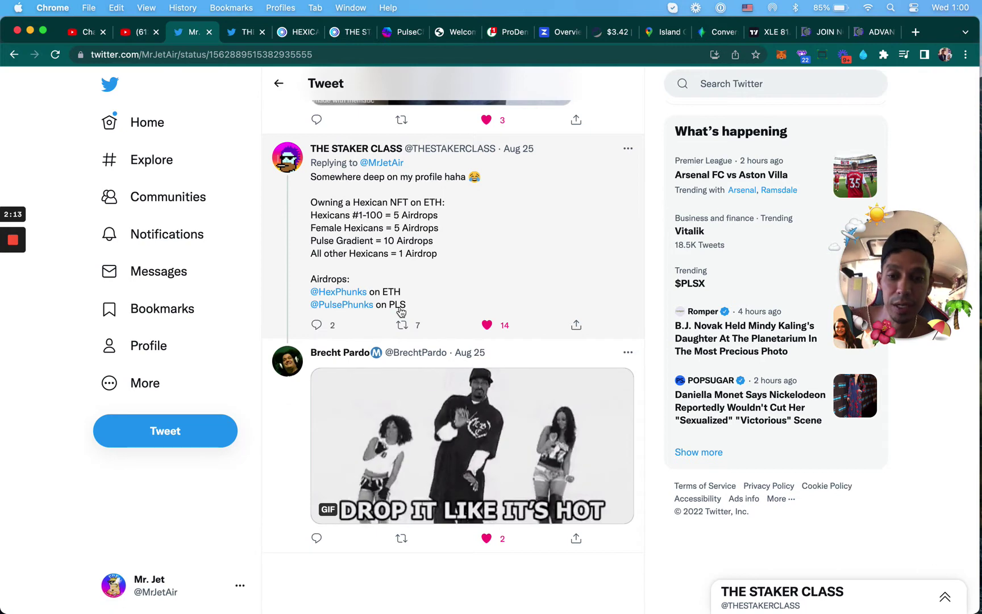
pyautogui.scroll(2, 400, 312)
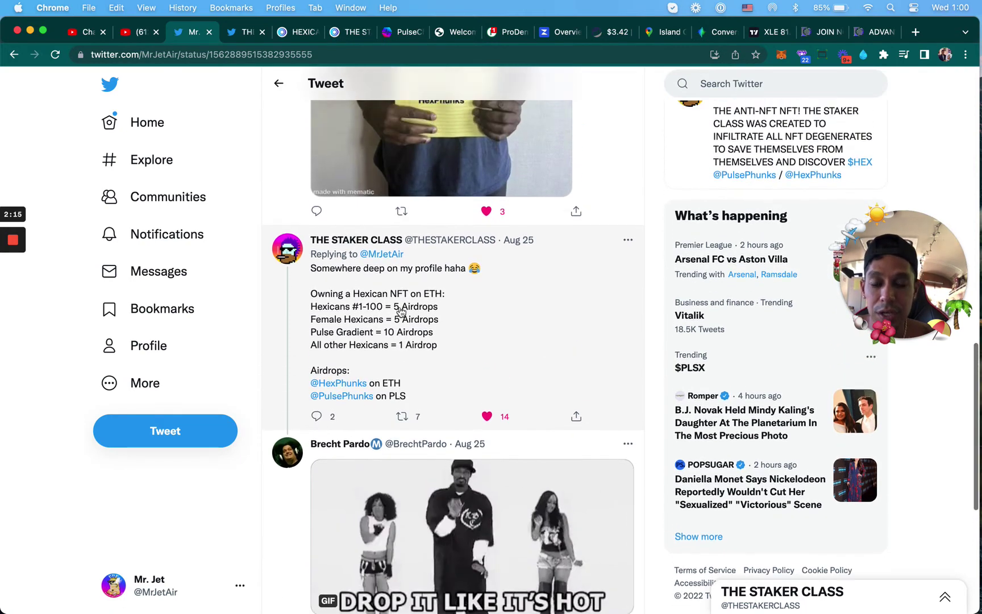
pyautogui.scroll(3, 400, 311)
pyautogui.scroll(5, 399, 312)
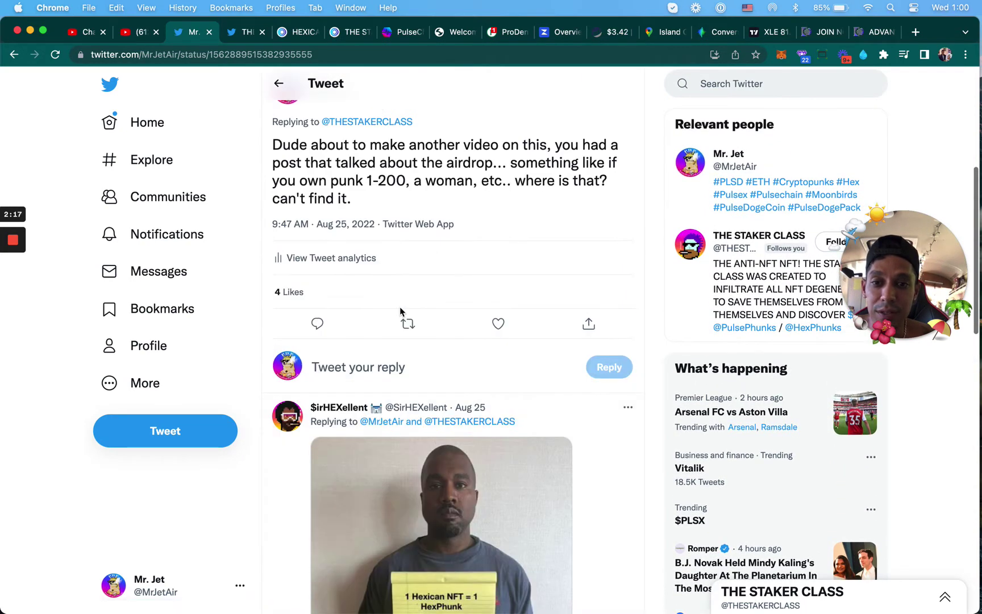
pyautogui.scroll(3, 400, 312)
pyautogui.scroll(2, 400, 311)
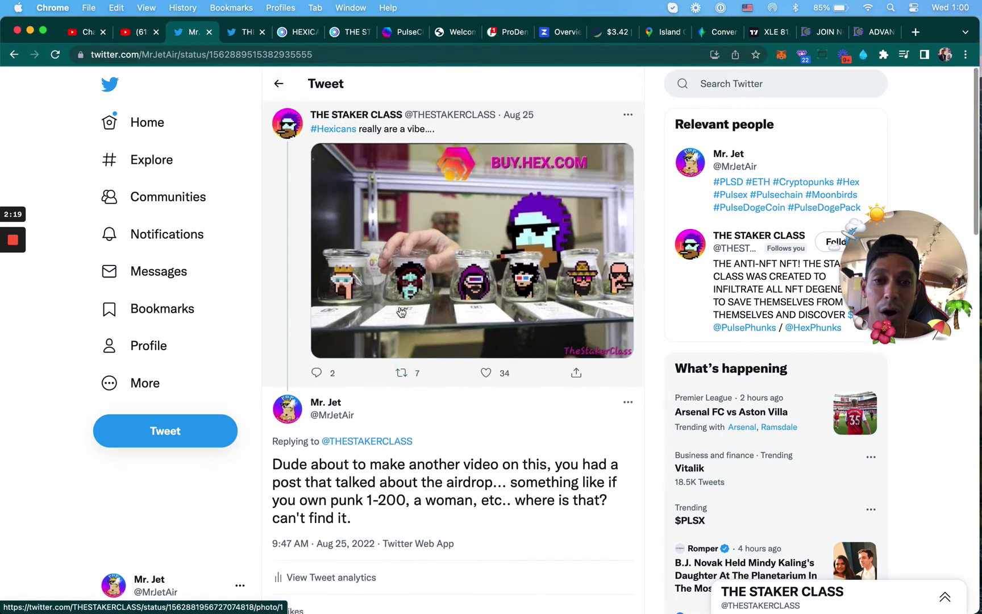
# - Switch to THE STAKER CLASS Twitter profile and its pinned giveaway tweet
pyautogui.click(239, 33)
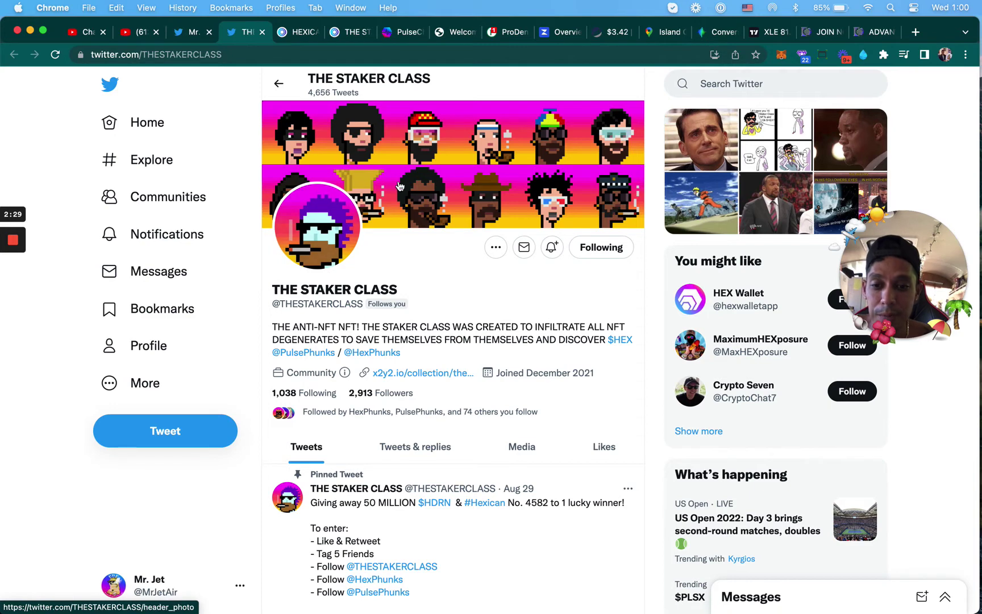
pyautogui.scroll(-3, 420, 336)
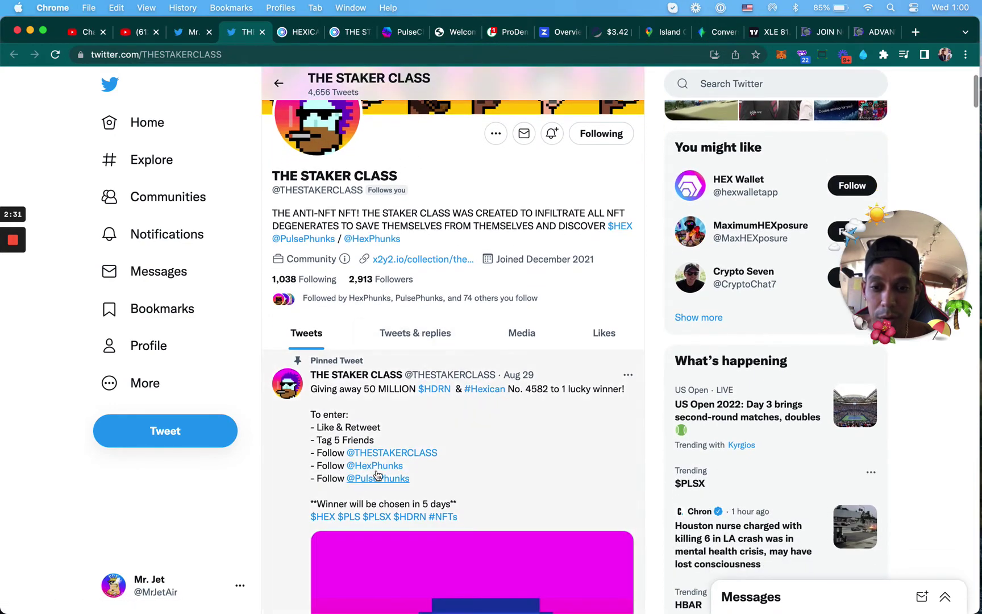
pyautogui.scroll(-5, 445, 478)
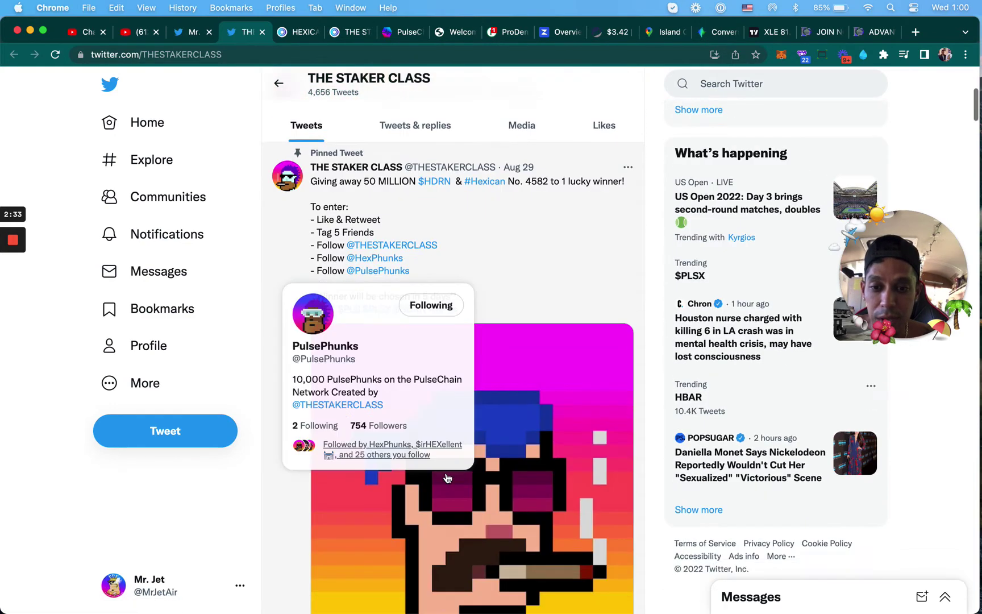
pyautogui.scroll(-2, 537, 283)
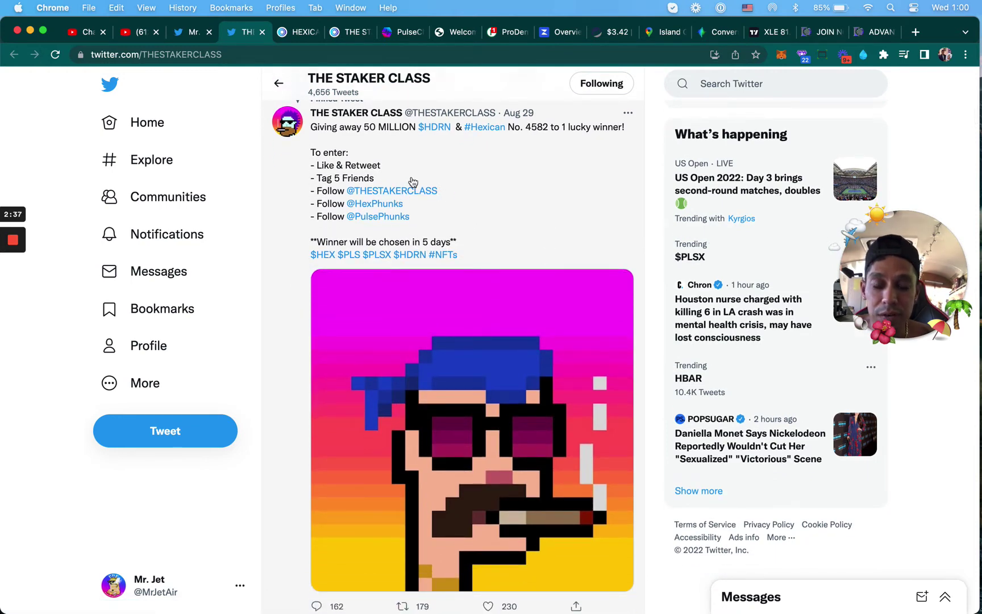
pyautogui.scroll(-2, 538, 239)
pyautogui.scroll(-6, 538, 238)
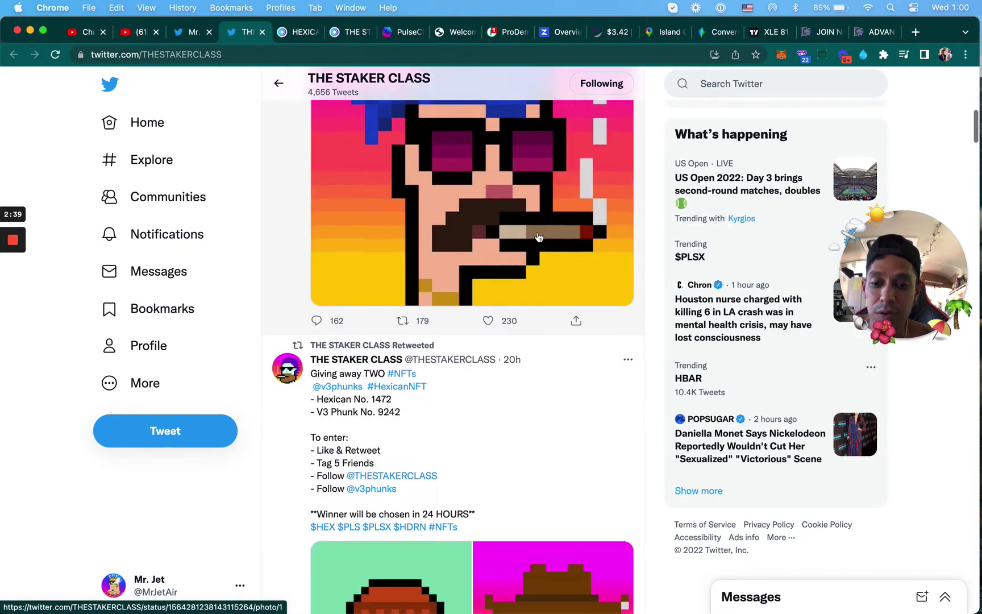
pyautogui.scroll(-5, 538, 238)
pyautogui.scroll(-1, 538, 238)
pyautogui.scroll(-2, 538, 238)
pyautogui.scroll(15, 539, 238)
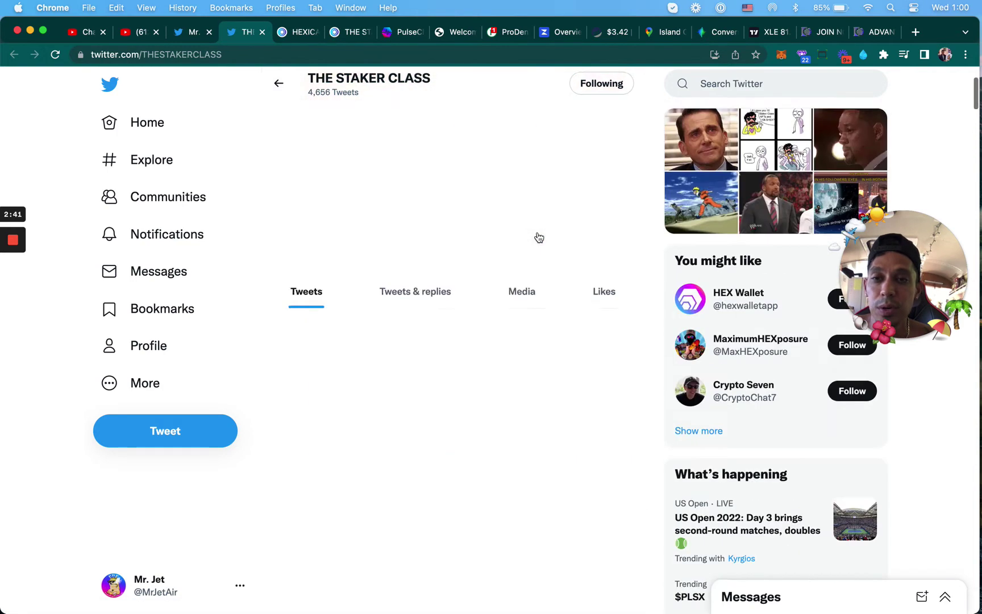
# - Glance at the HEXICAN #445 listing, then switch to The Staker Class collection page
pyautogui.click(292, 33)
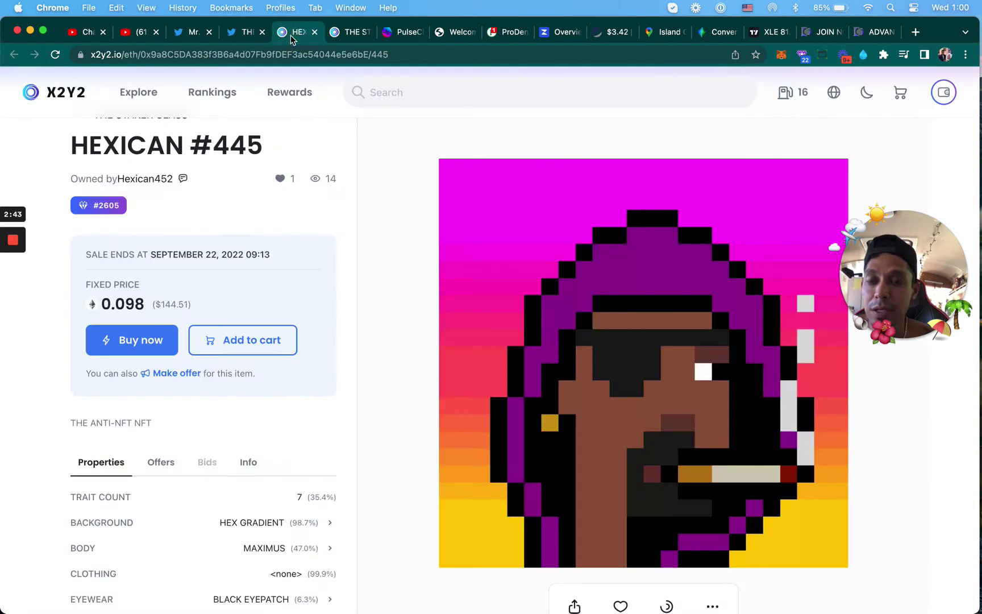
pyautogui.click(347, 34)
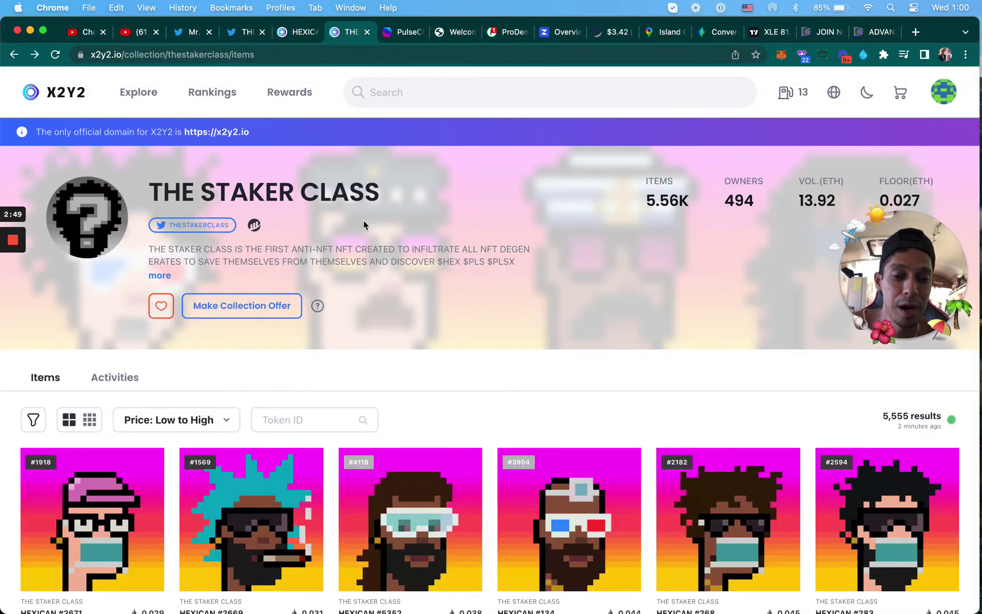
pyautogui.scroll(-3, 362, 219)
pyautogui.scroll(-3, 540, 352)
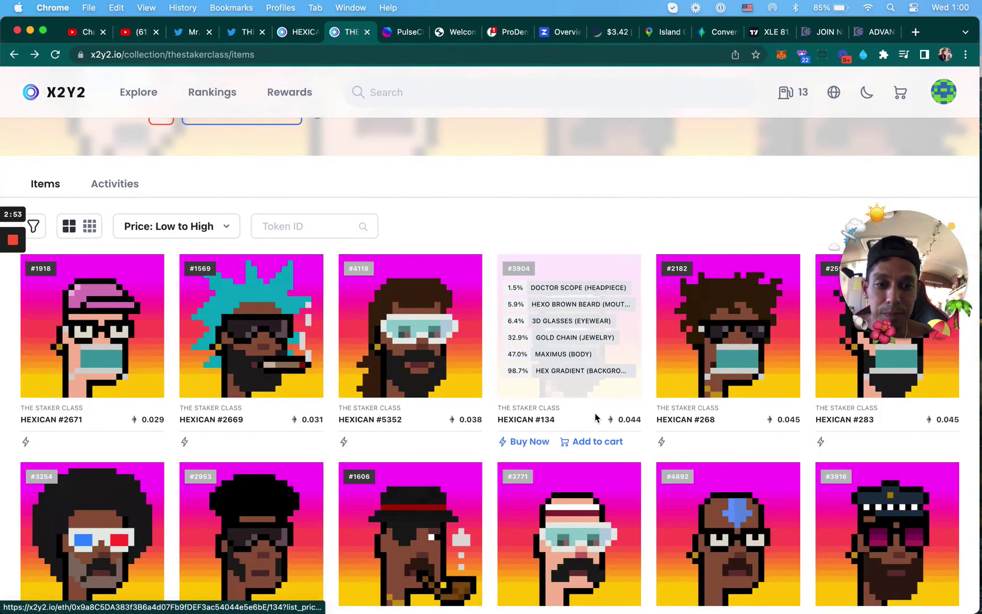
pyautogui.scroll(-2, 595, 418)
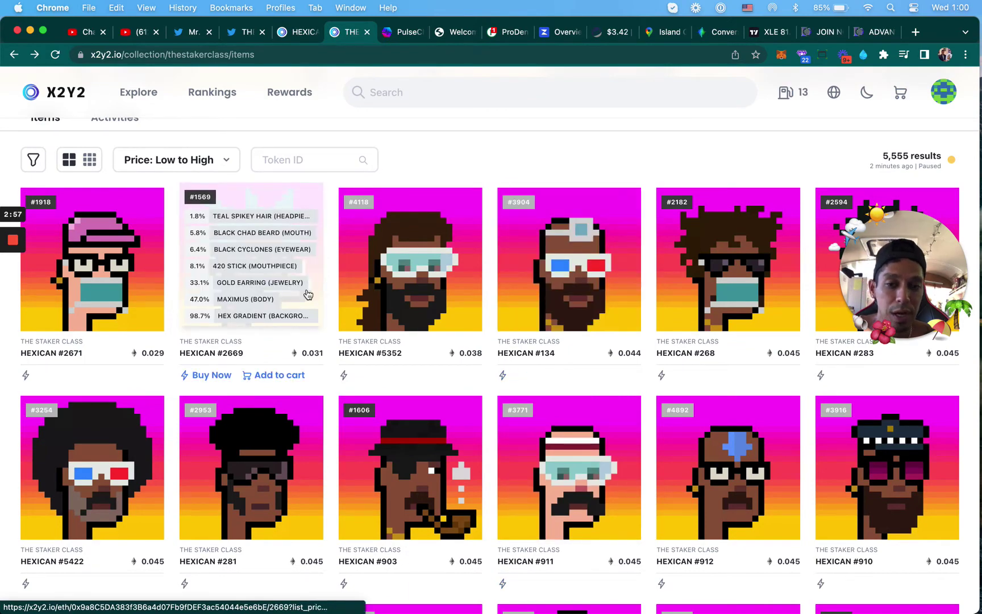
pyautogui.scroll(-5, 308, 294)
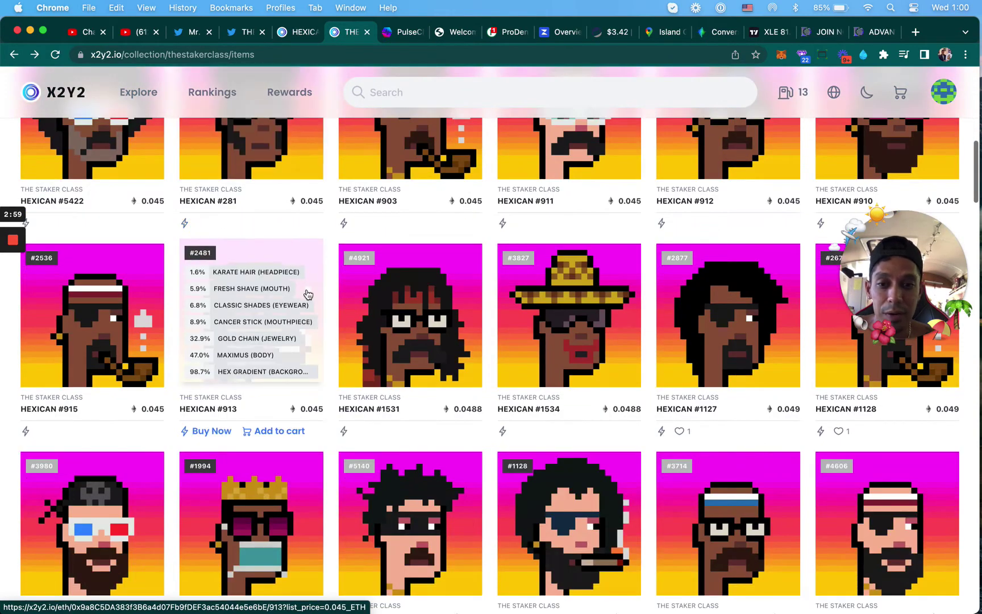
pyautogui.scroll(-1, 323, 295)
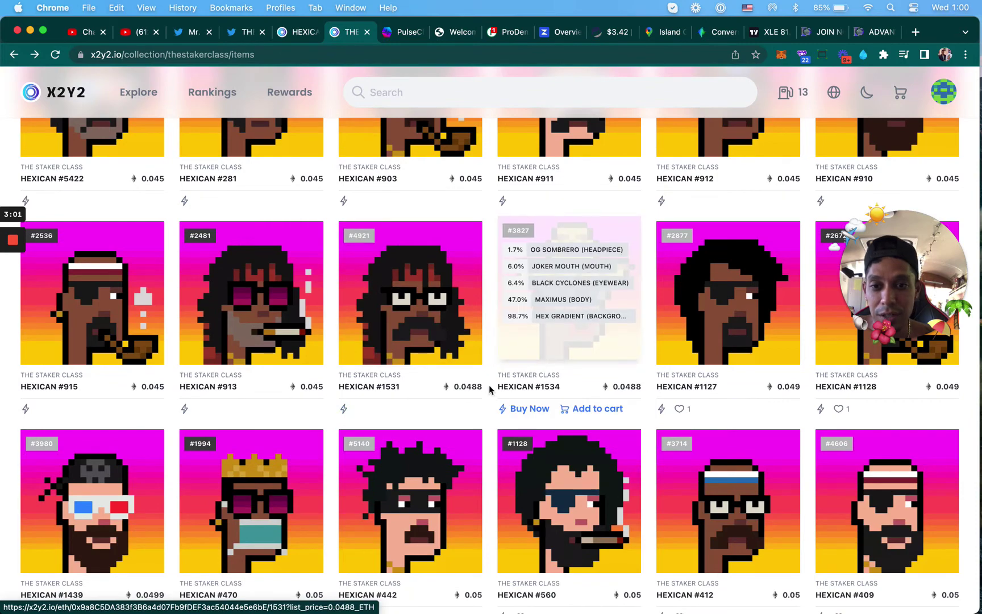
pyautogui.scroll(-2, 523, 430)
pyautogui.scroll(-2, 523, 430)
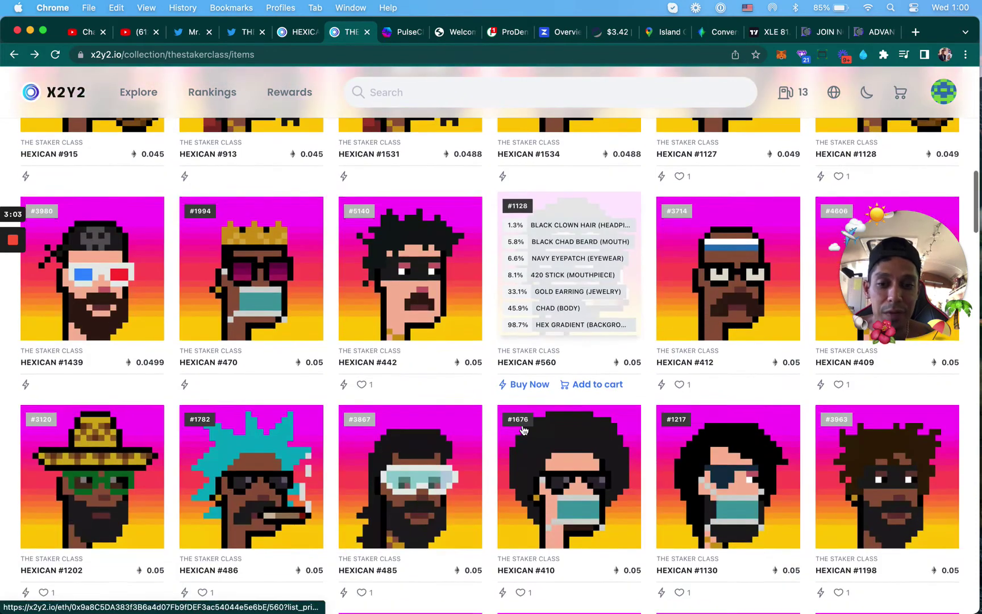
pyautogui.scroll(-2, 583, 384)
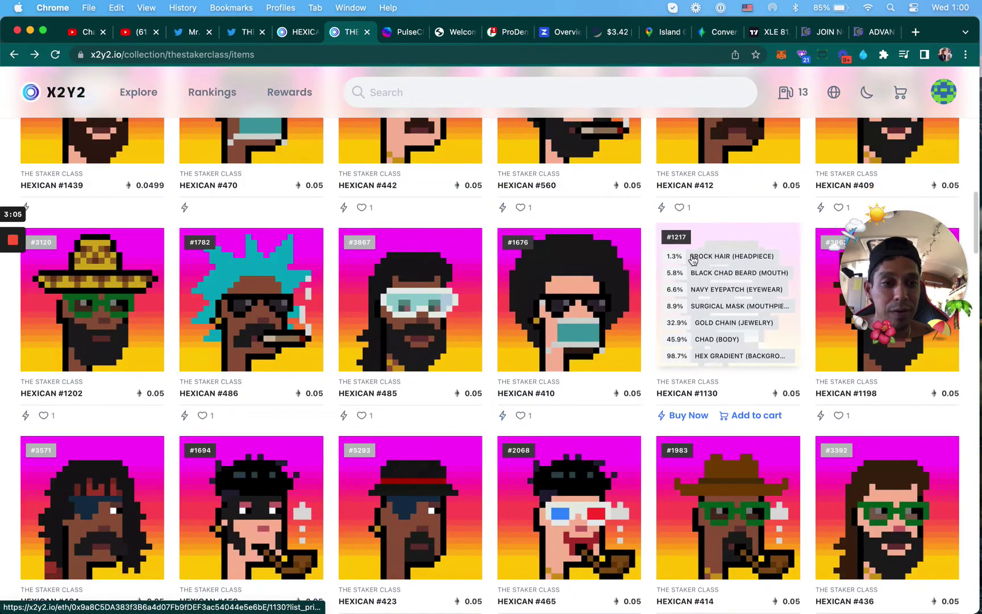
pyautogui.scroll(-5, 696, 281)
pyautogui.scroll(-1, 695, 280)
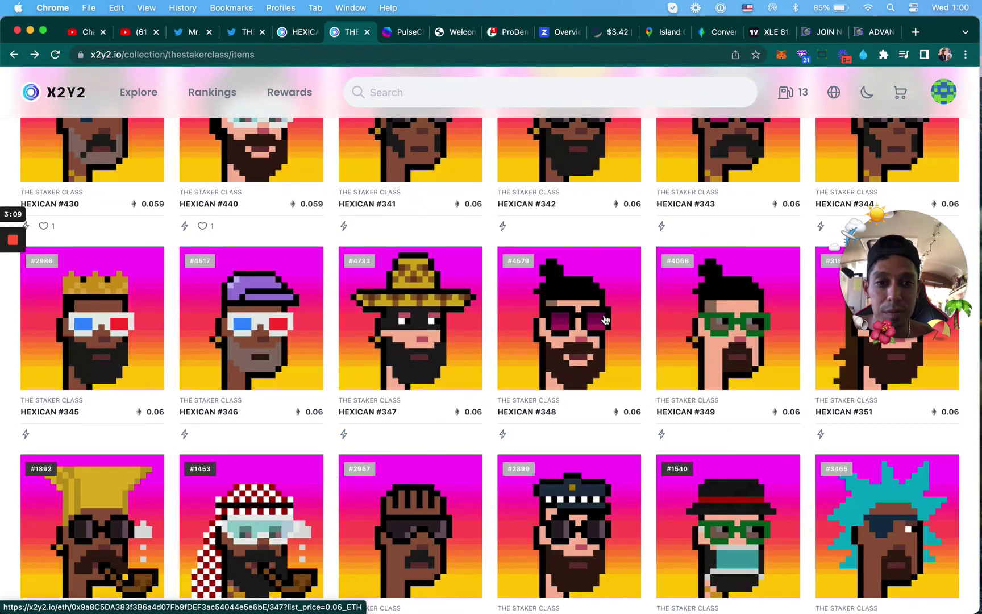
pyautogui.scroll(-5, 614, 351)
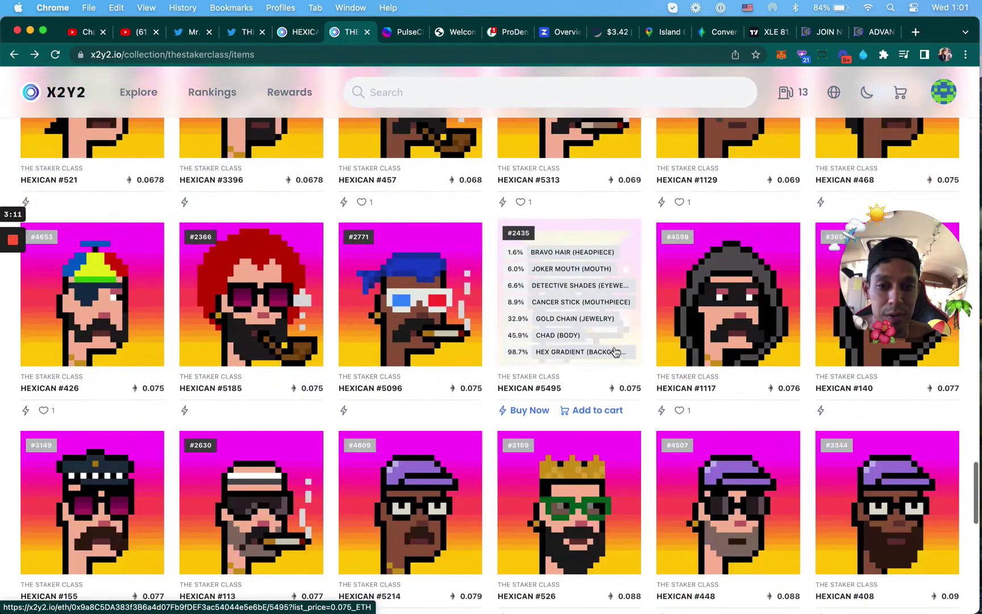
pyautogui.scroll(1, 614, 351)
pyautogui.scroll(-2, 614, 352)
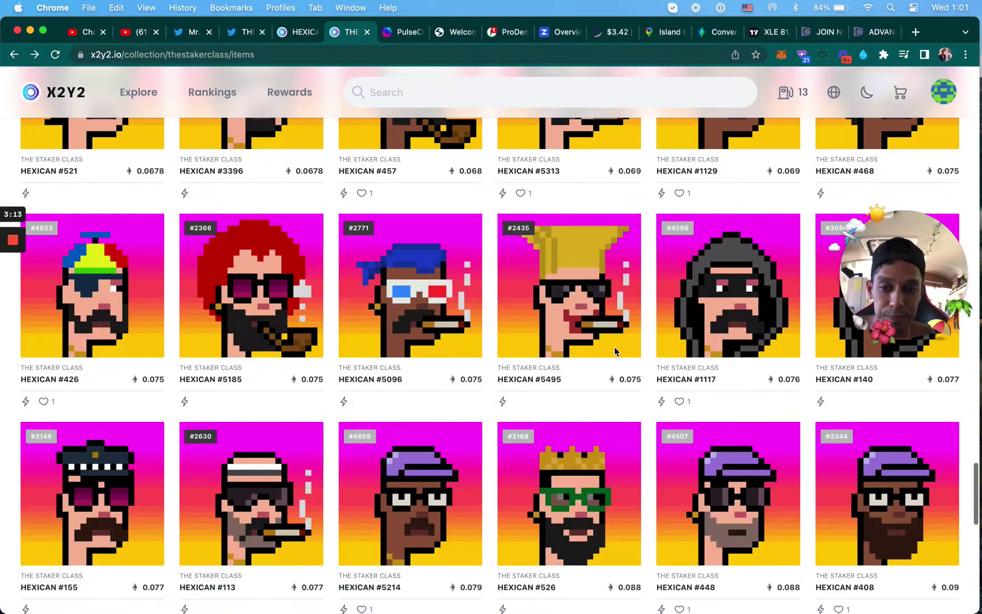
pyautogui.scroll(-2, 615, 352)
pyautogui.scroll(-2, 614, 351)
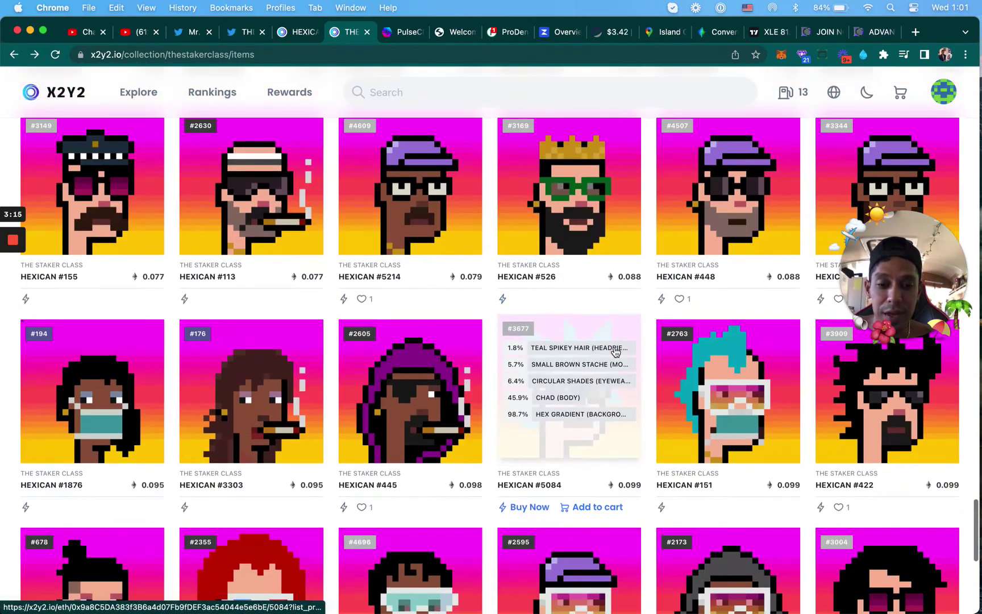
pyautogui.scroll(-2, 614, 351)
pyautogui.scroll(-3, 614, 351)
pyautogui.scroll(-1, 615, 351)
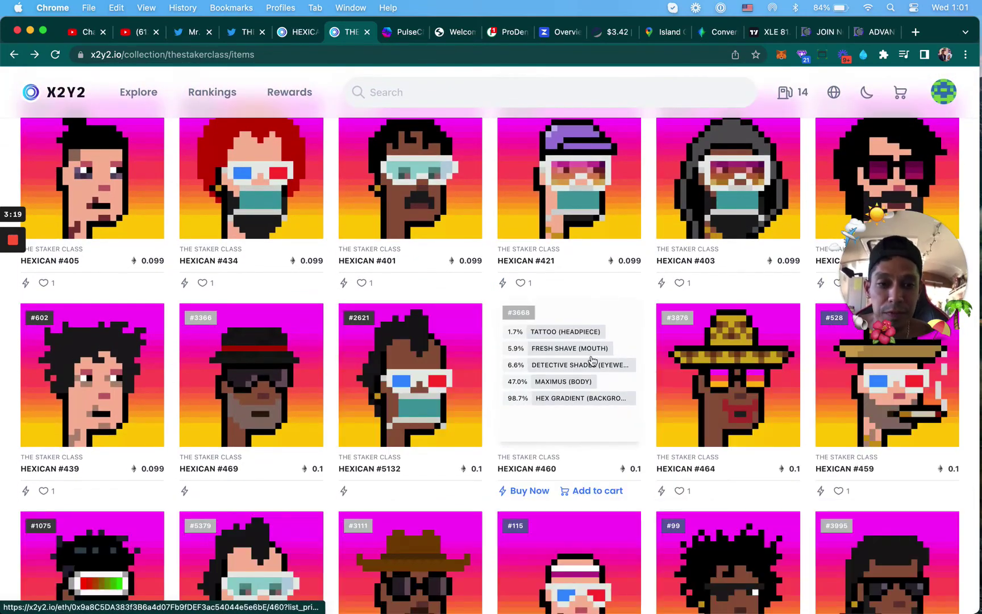
pyautogui.scroll(-2, 541, 439)
pyautogui.scroll(-1, 541, 438)
pyautogui.scroll(-3, 540, 439)
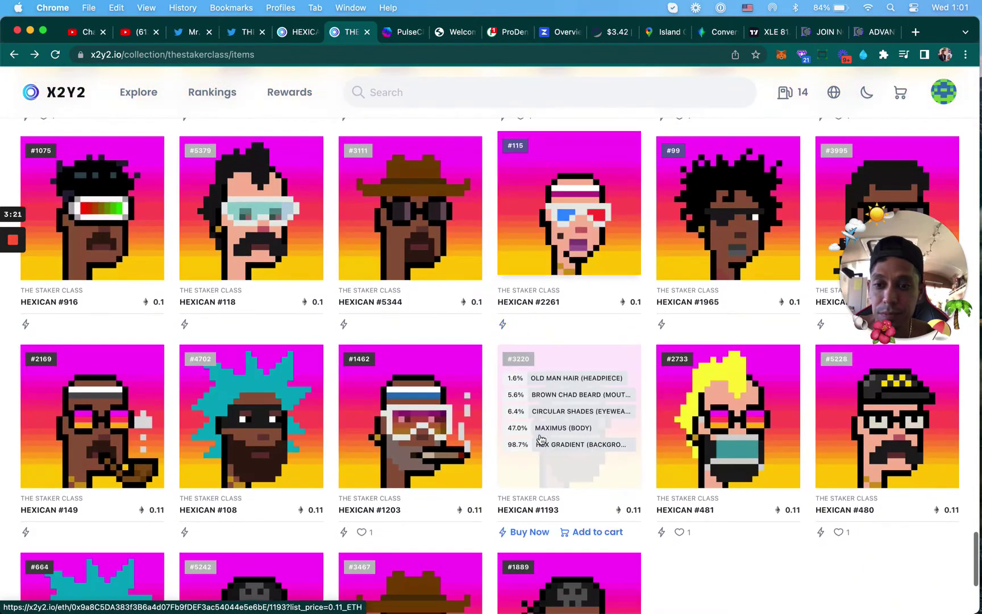
pyautogui.scroll(-3, 541, 438)
pyautogui.scroll(-1, 541, 439)
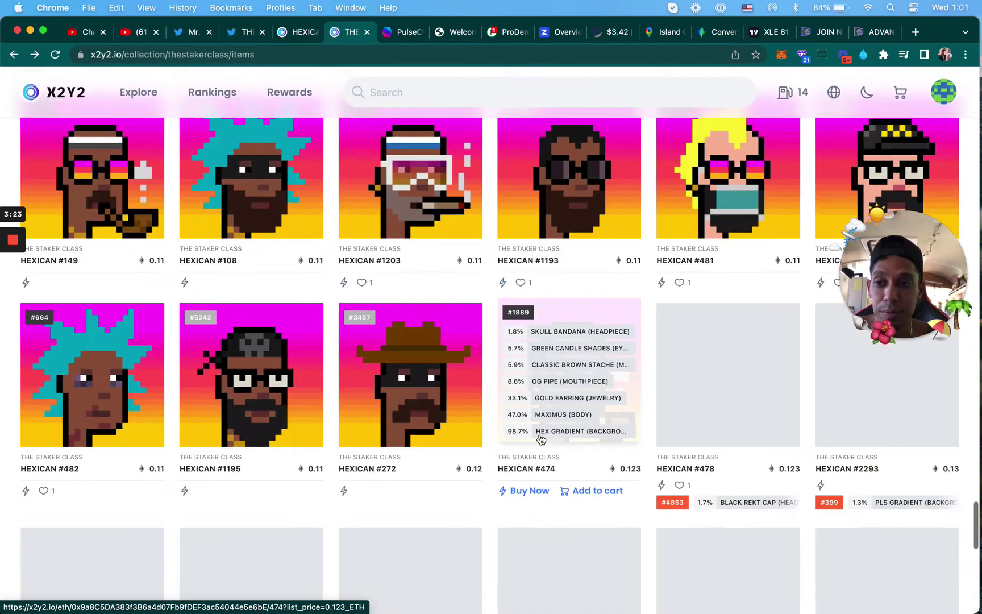
pyautogui.scroll(-3, 542, 439)
pyautogui.scroll(-1, 541, 438)
pyautogui.scroll(-2, 541, 439)
pyautogui.scroll(-1, 540, 439)
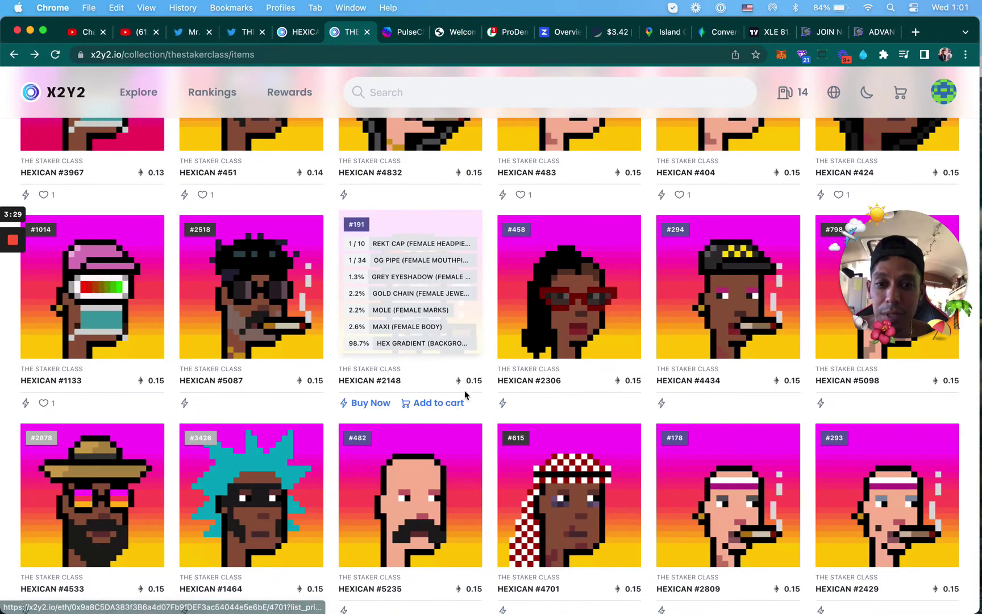
pyautogui.scroll(1, 483, 331)
pyautogui.scroll(2, 482, 331)
pyautogui.scroll(1, 483, 330)
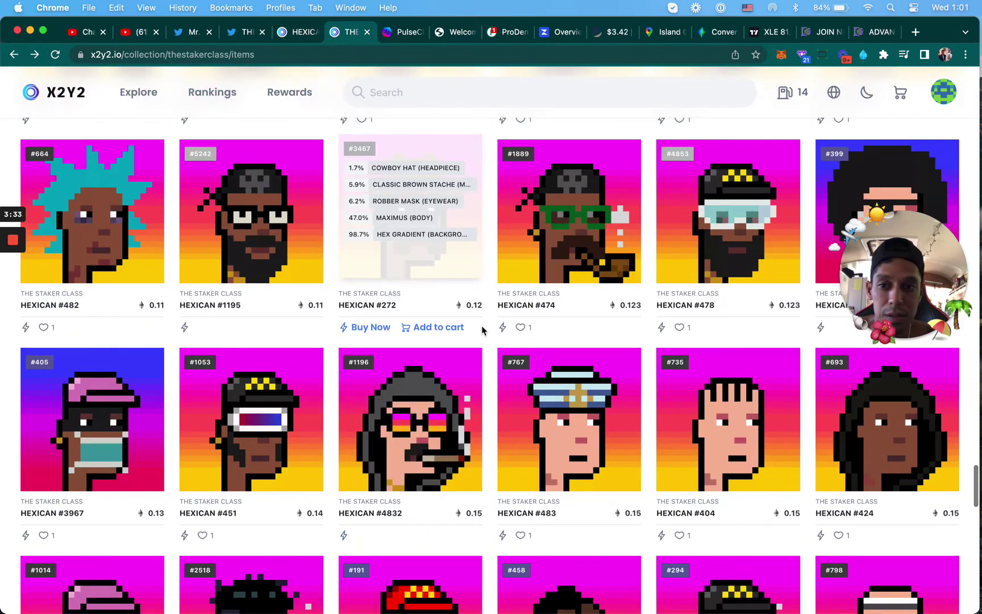
pyautogui.scroll(1, 483, 330)
pyautogui.scroll(1, 483, 330)
pyautogui.scroll(2, 483, 332)
pyautogui.scroll(1, 482, 330)
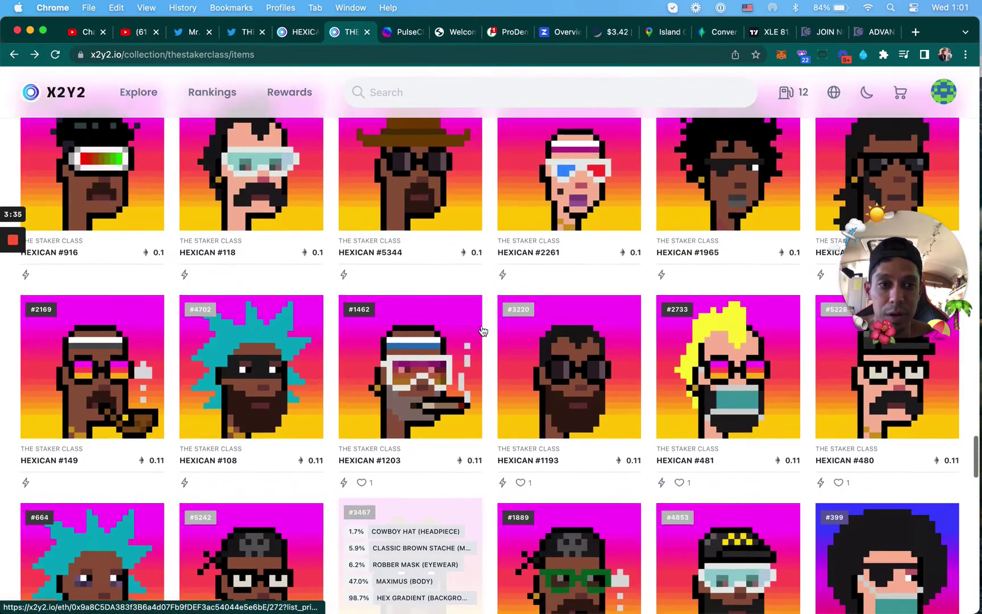
pyautogui.scroll(1, 482, 331)
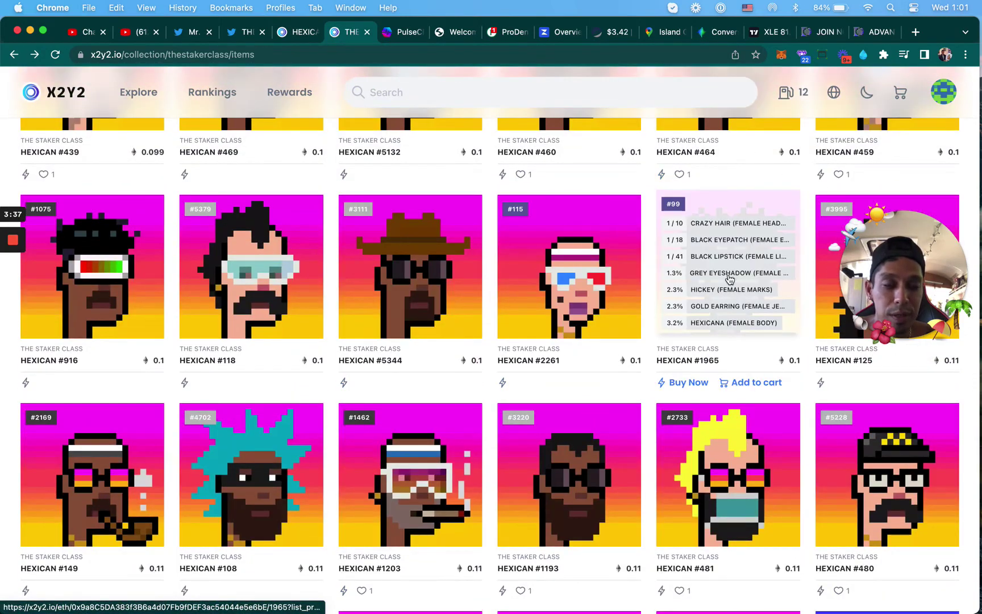
pyautogui.moveTo(568, 367)
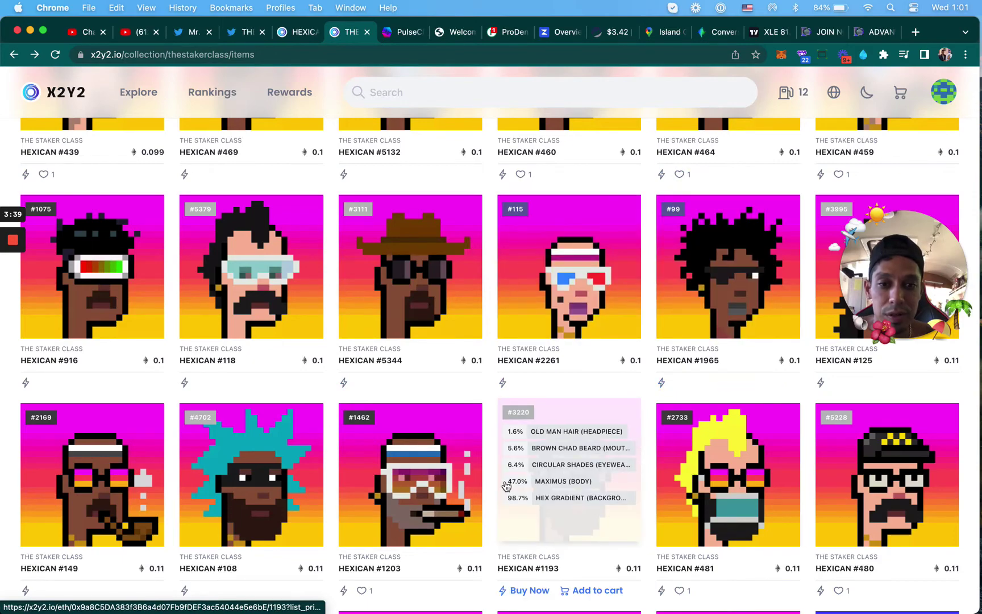
pyautogui.scroll(2, 562, 259)
pyautogui.scroll(-2, 562, 260)
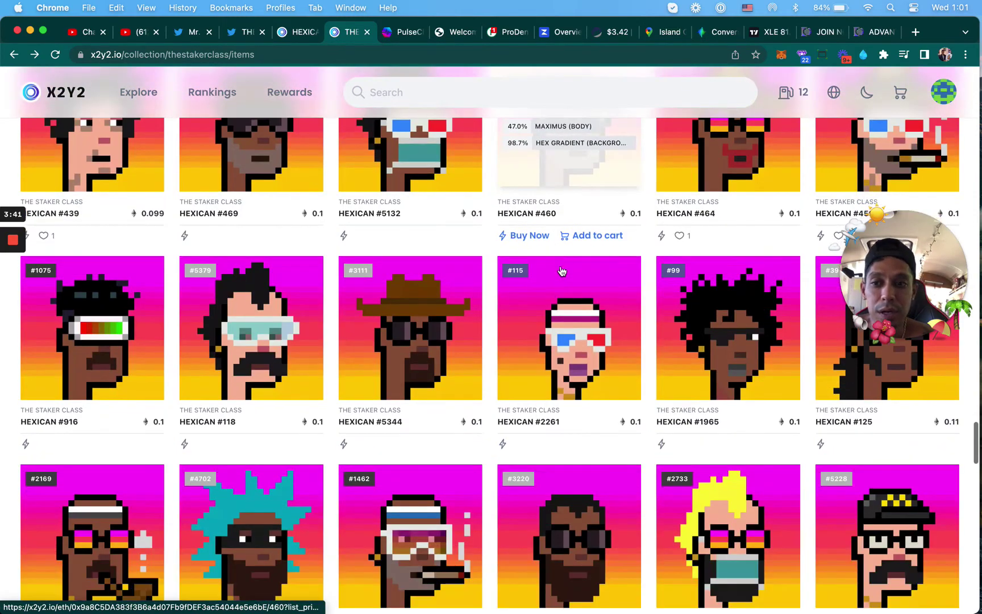
pyautogui.click(568, 347)
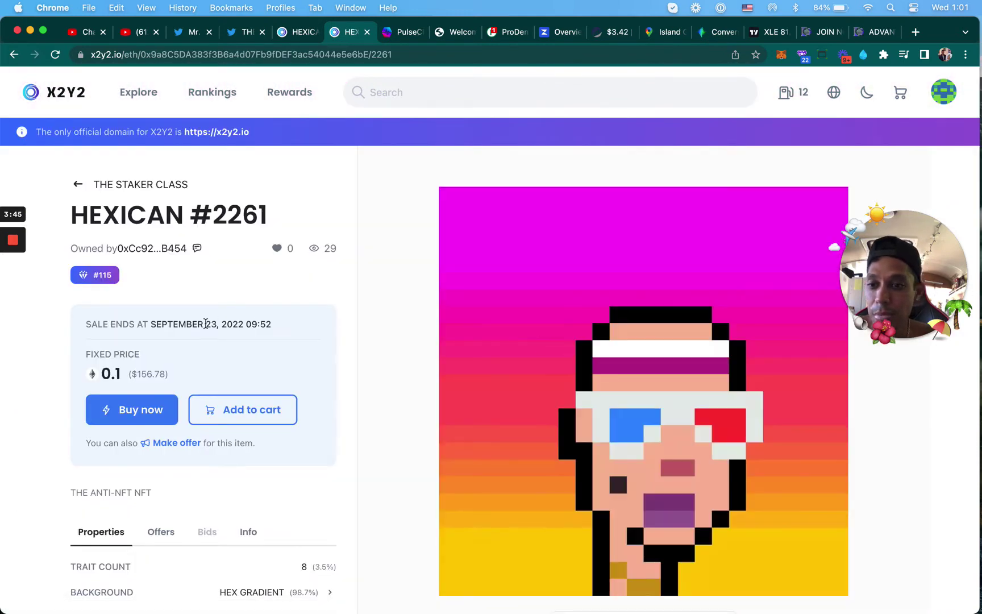
pyautogui.click(15, 56)
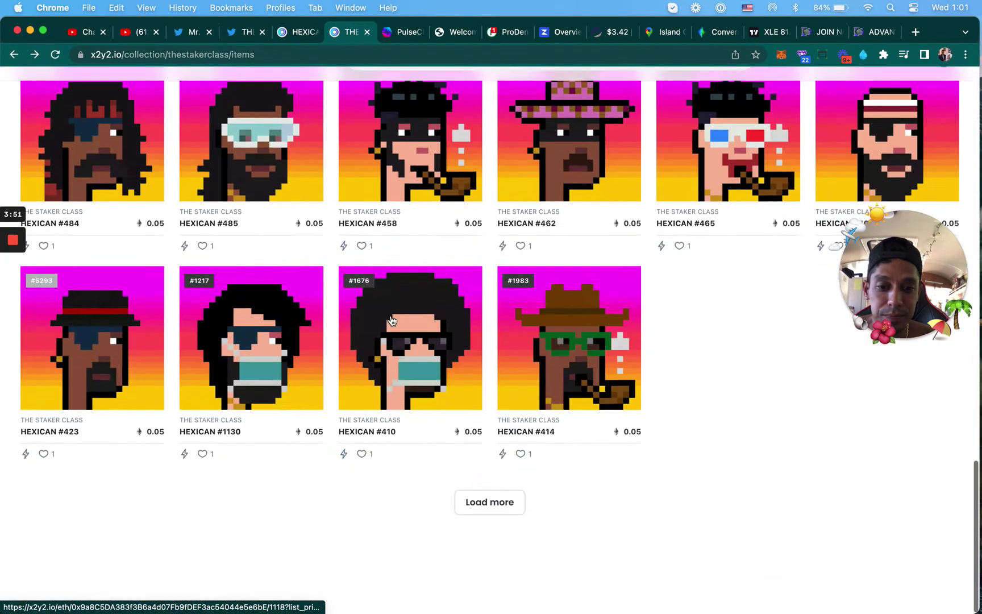
pyautogui.scroll(-2, 391, 320)
pyautogui.scroll(-1, 390, 320)
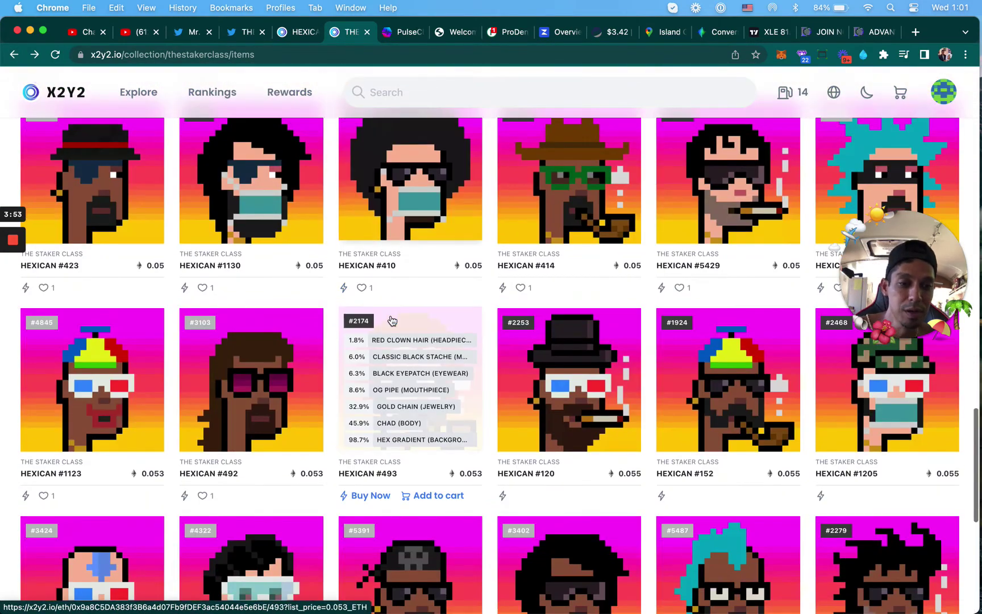
pyautogui.scroll(-3, 390, 319)
pyautogui.scroll(-1, 390, 315)
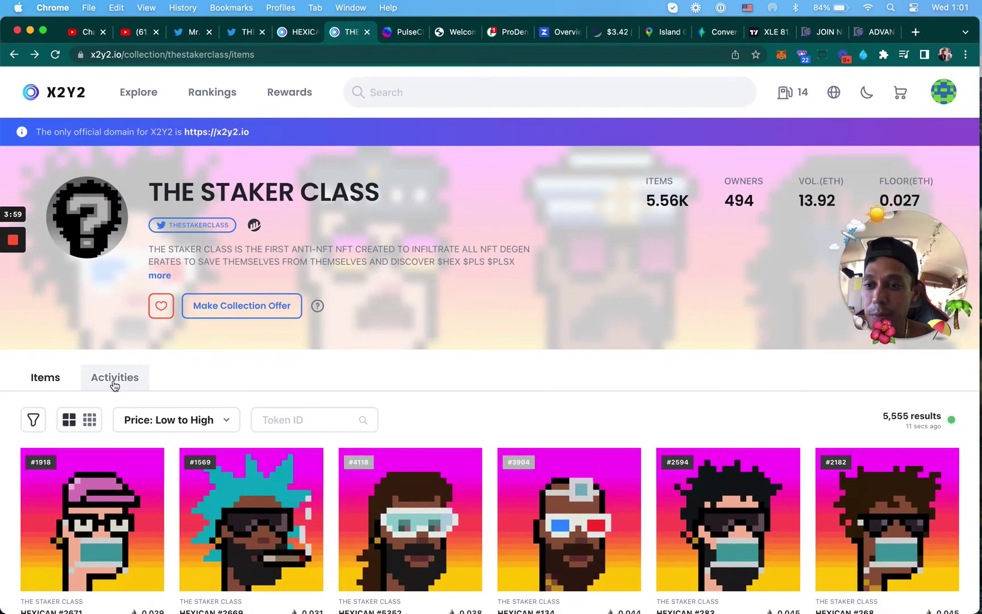
# - Show The Staker Class sales feed, latest being Hexican #1470 at 0.049 ETH
pyautogui.click(113, 383)
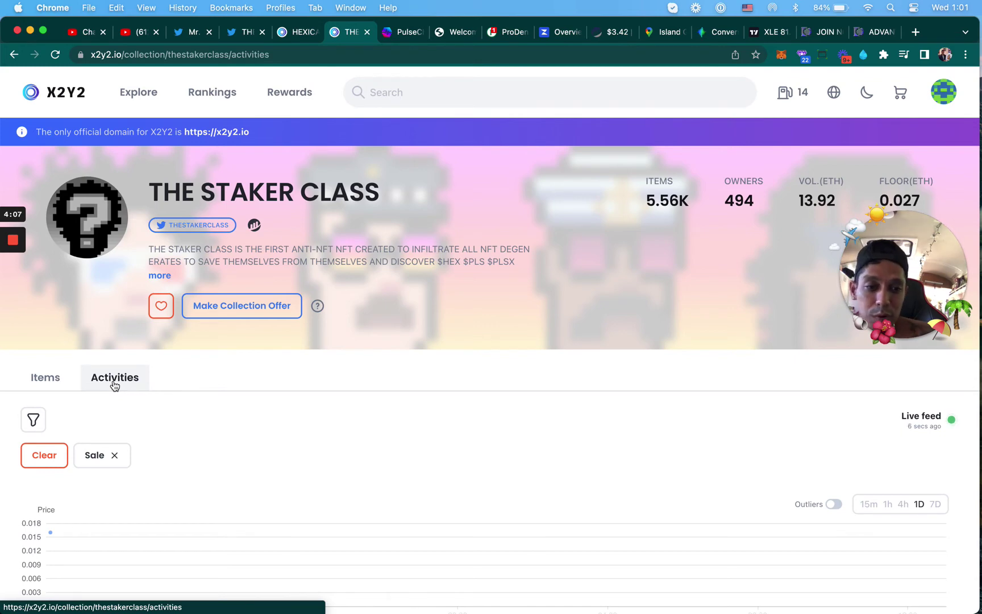
pyautogui.scroll(-5, 123, 481)
pyautogui.scroll(-2, 123, 481)
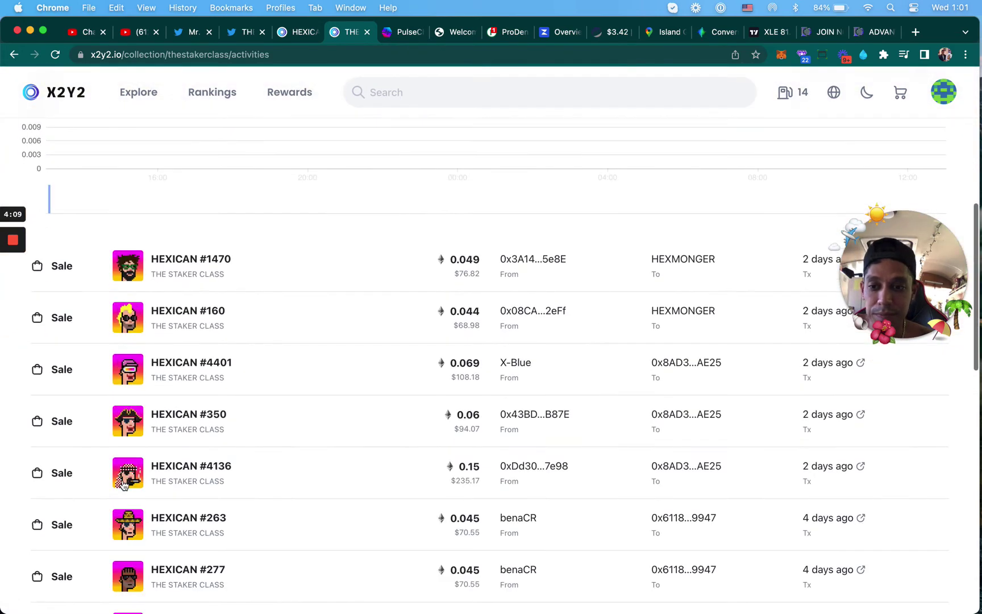
pyautogui.scroll(2, 460, 384)
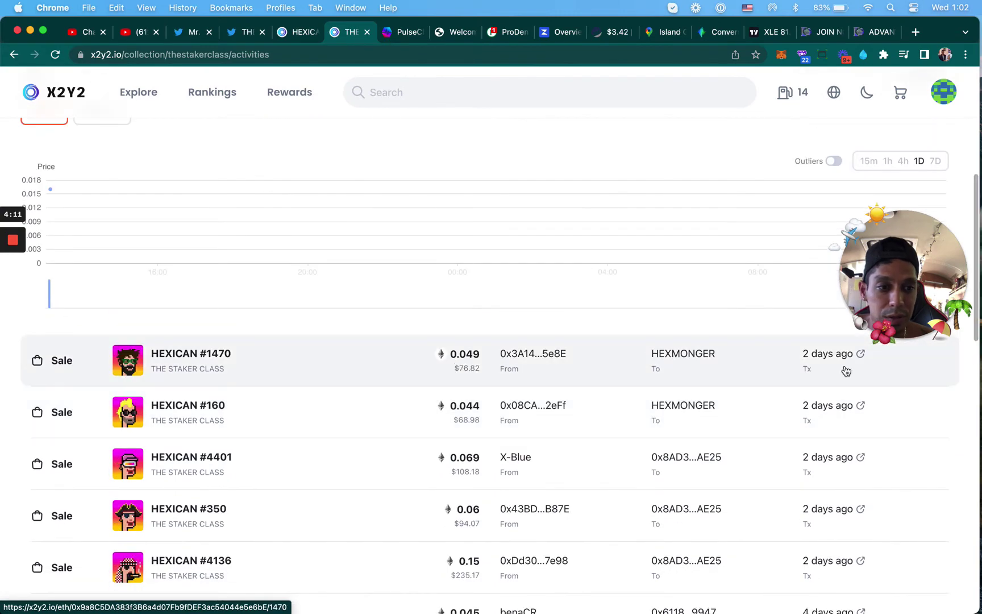
pyautogui.scroll(1, 805, 426)
pyautogui.scroll(-2, 800, 416)
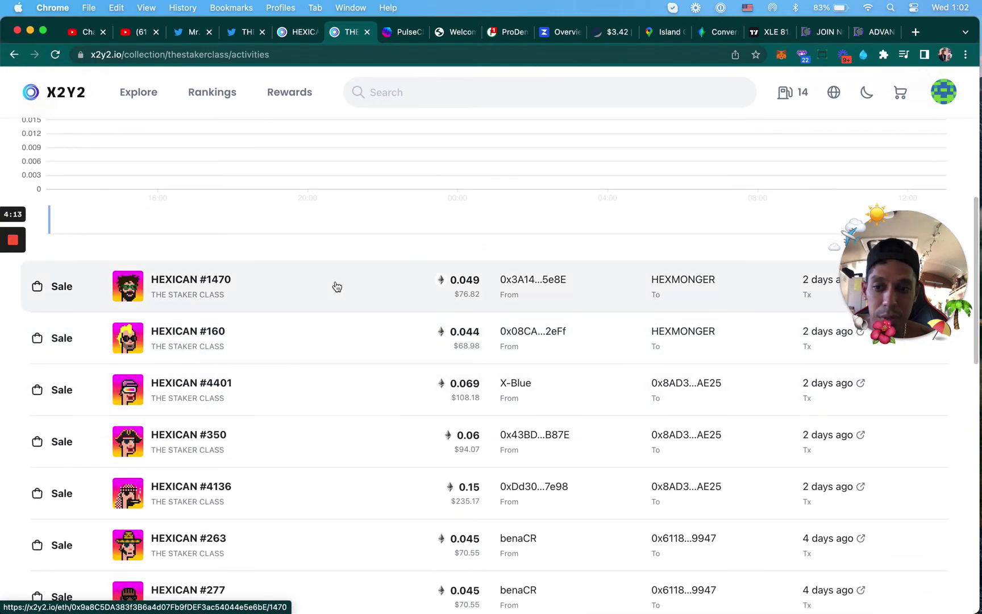
pyautogui.scroll(-1, 257, 431)
pyautogui.scroll(-1, 258, 429)
pyautogui.scroll(-1, 257, 429)
pyautogui.scroll(-2, 258, 429)
pyautogui.scroll(-3, 257, 429)
pyautogui.scroll(5, 258, 429)
pyautogui.scroll(4, 258, 429)
pyautogui.scroll(2, 258, 429)
pyautogui.scroll(3, 256, 430)
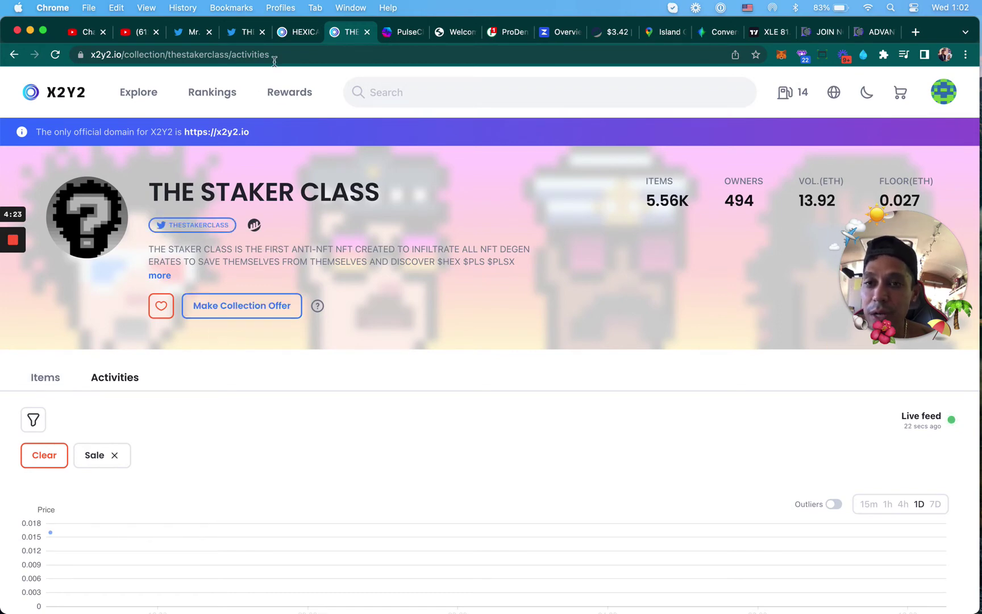
# - Go via the HEXICAN #445 listing to THE STAKER CLASS profile's pinned HDRN giveaway
pyautogui.click(298, 32)
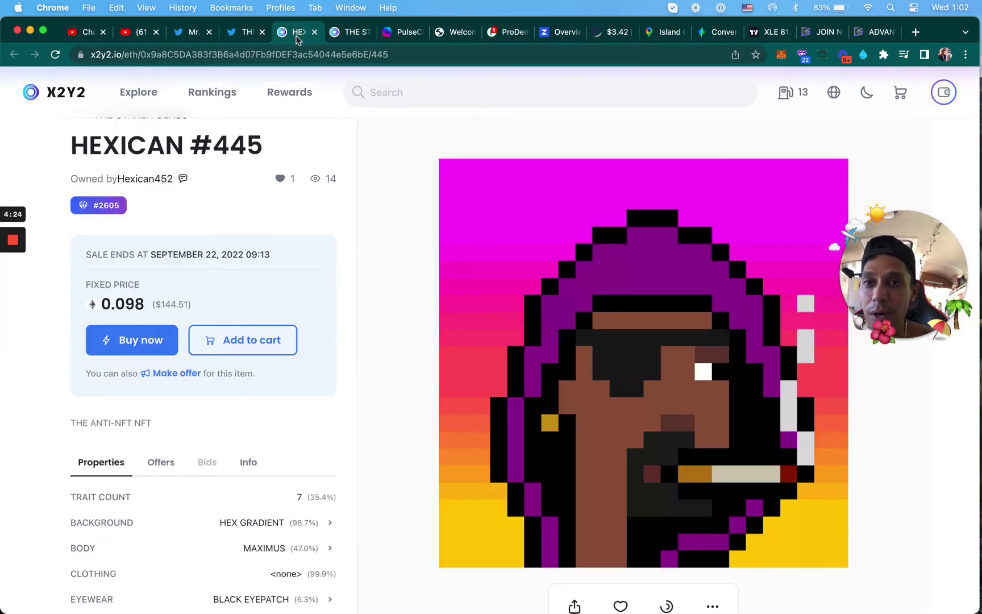
pyautogui.click(248, 33)
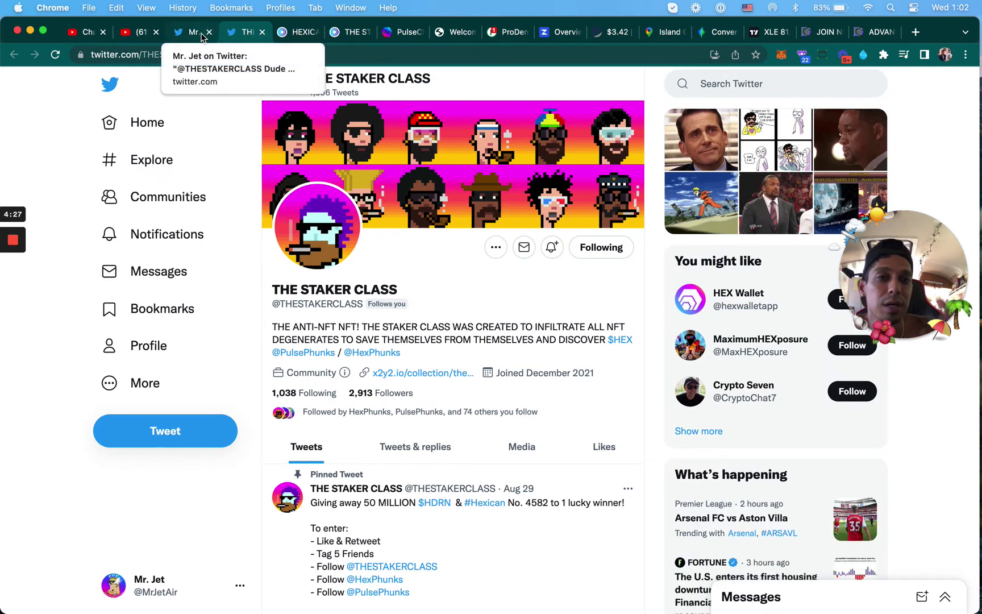